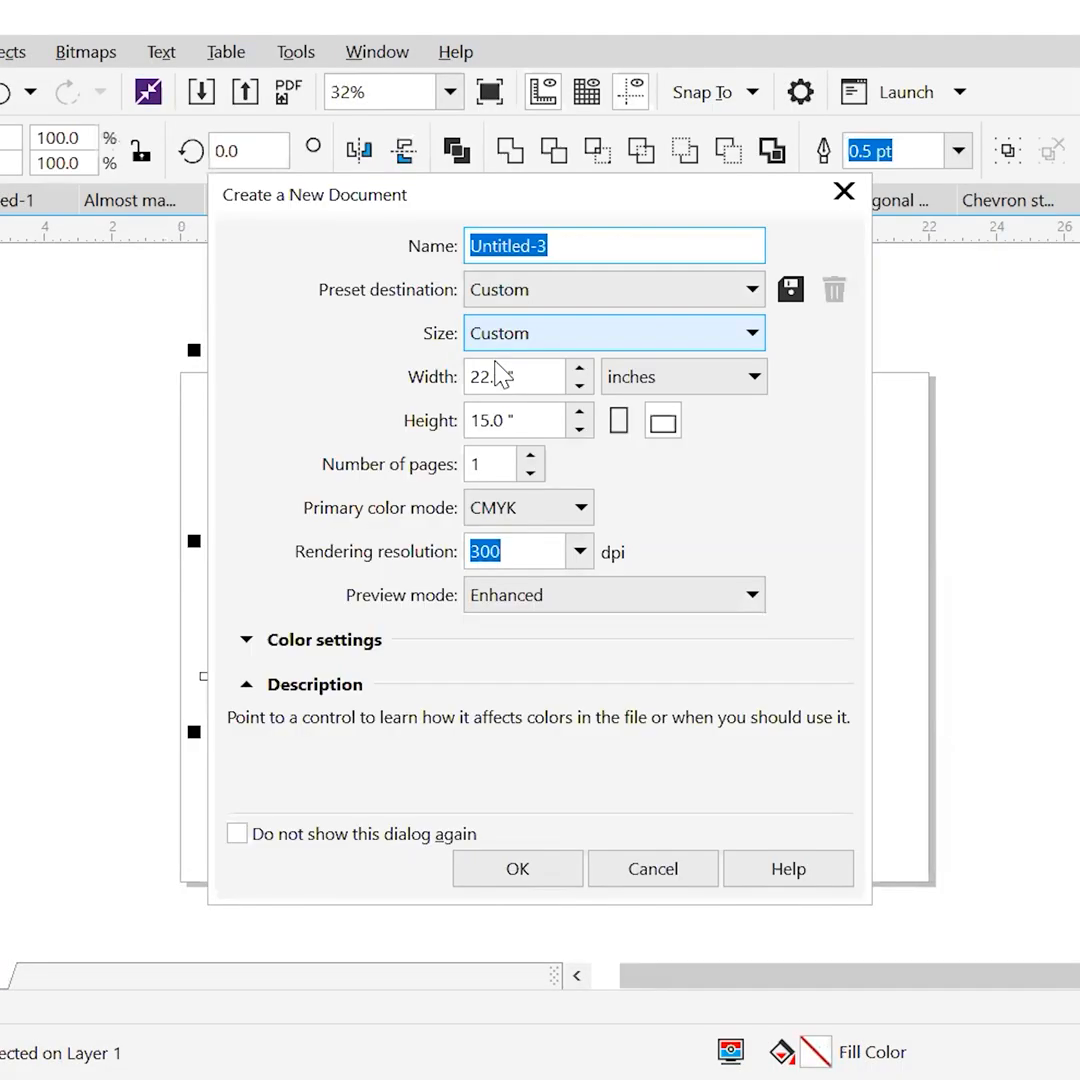
# Create a new document 24 inches wide and 18 inches high.
pyautogui.click(495, 378)
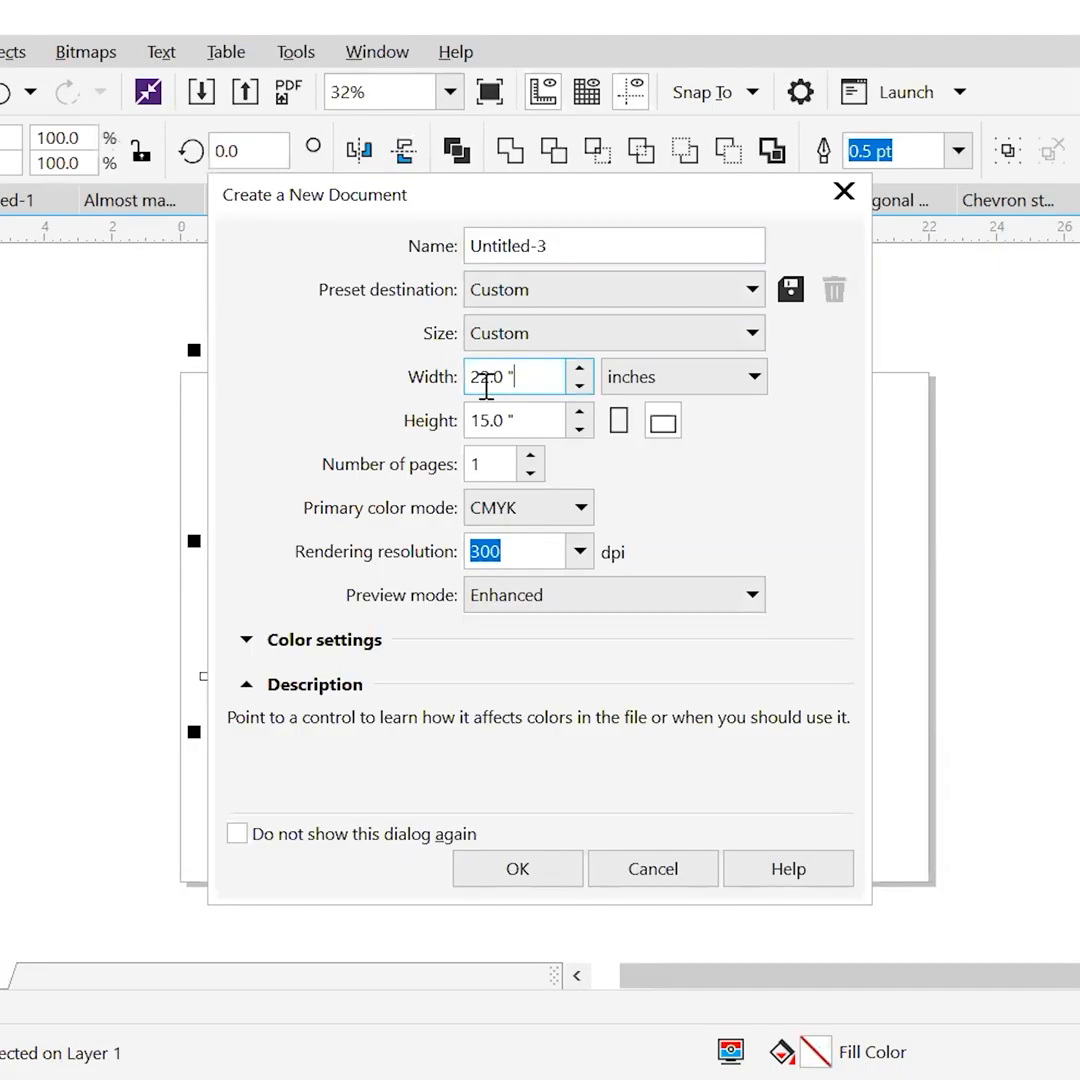
pyautogui.write('24')
pyautogui.press('Tab')
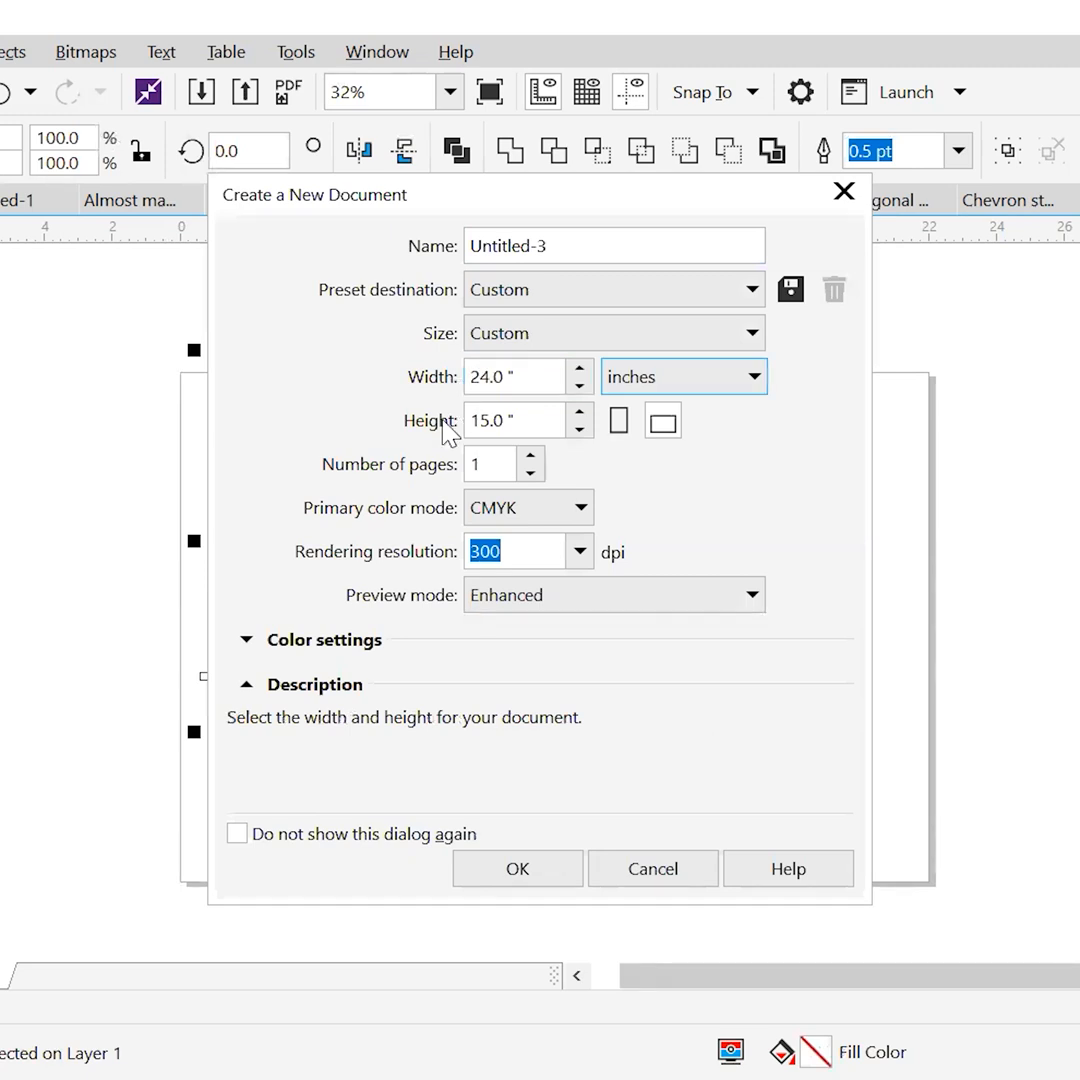
pyautogui.hotkey('alt', 'Down')
pyautogui.press('Tab')
pyautogui.write('18')
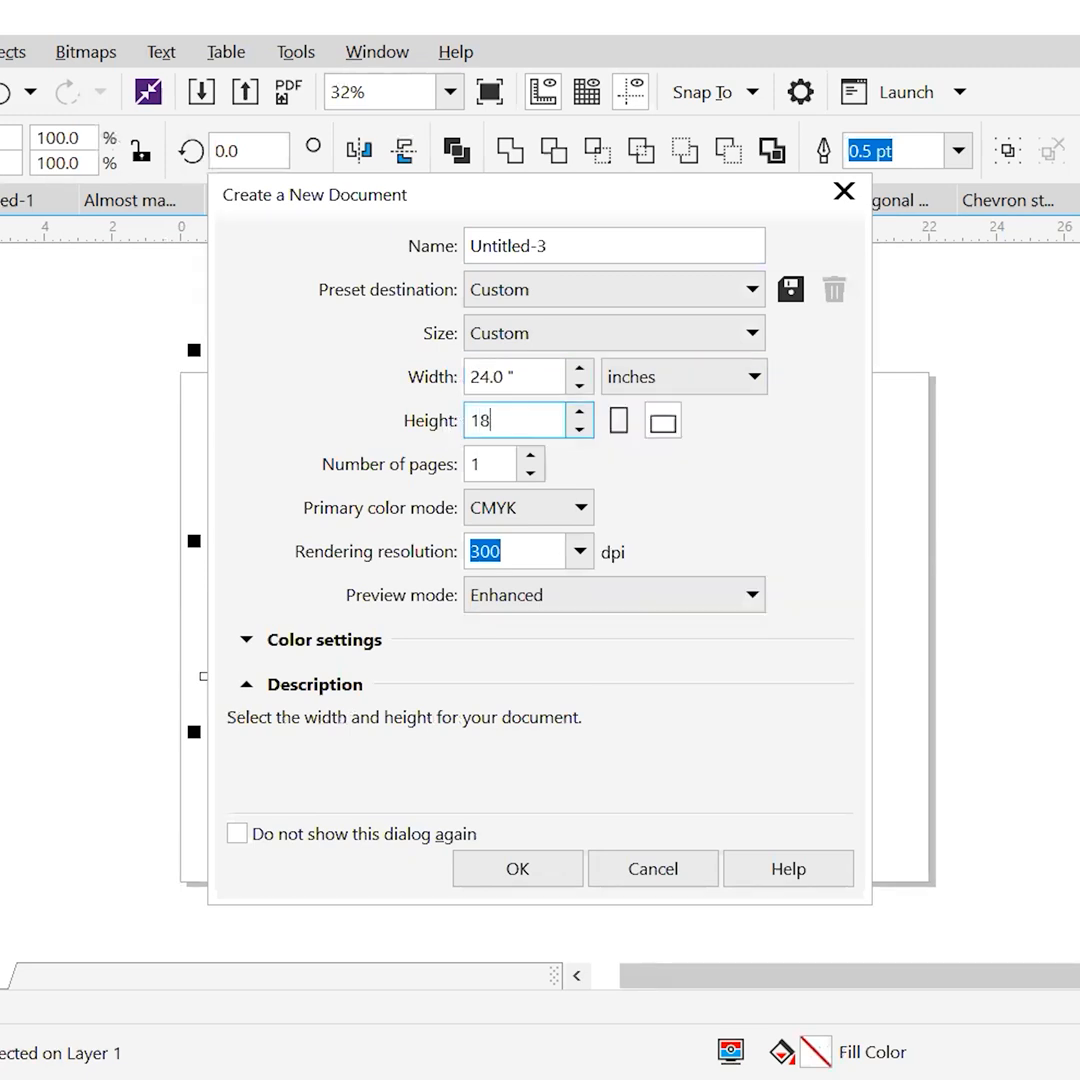
pyautogui.press('Return')
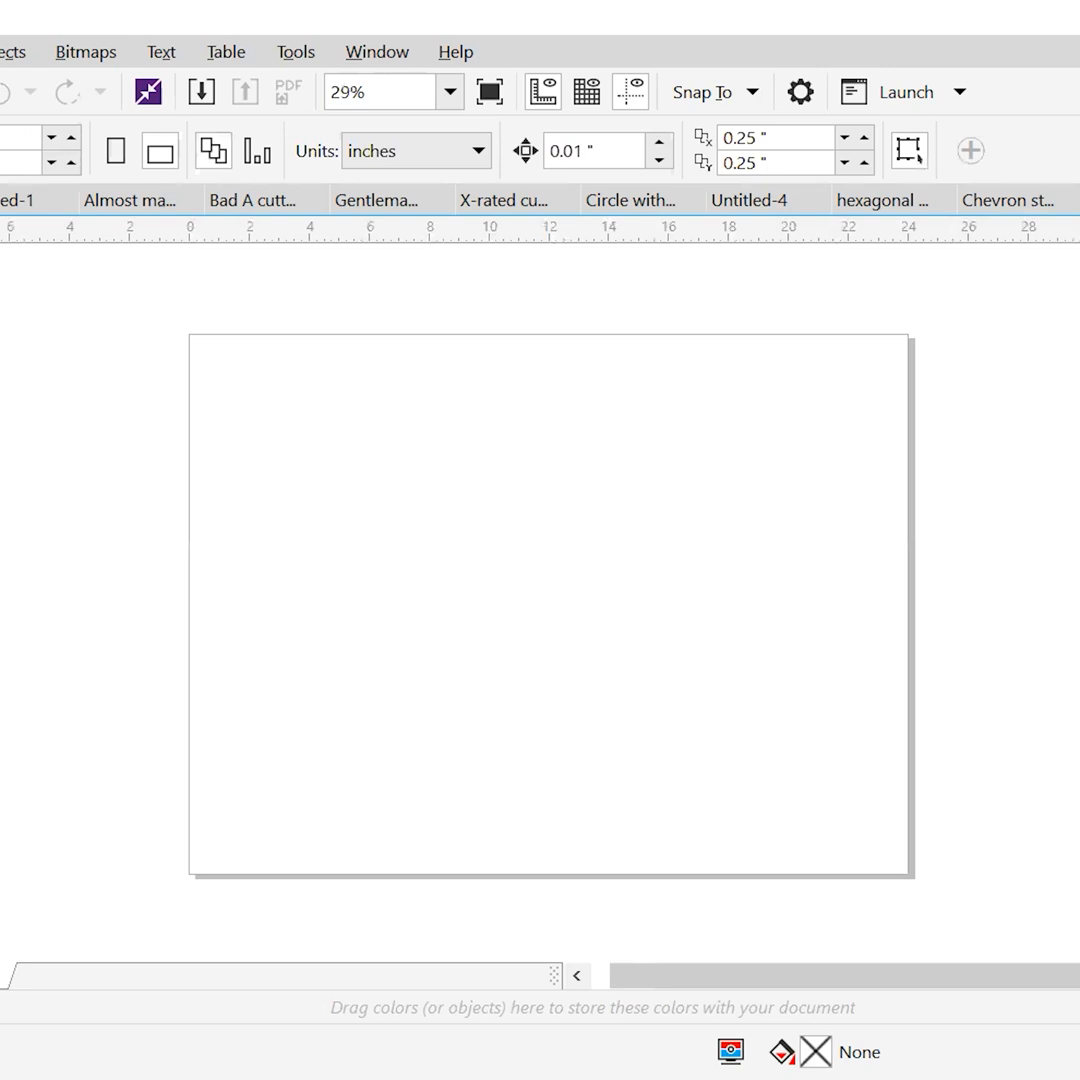
# Save the drawing to the Desktop as a CorelDRAW file named "Nike logo" followed by the author's surname.
pyautogui.hotkey('ctrl', 's')
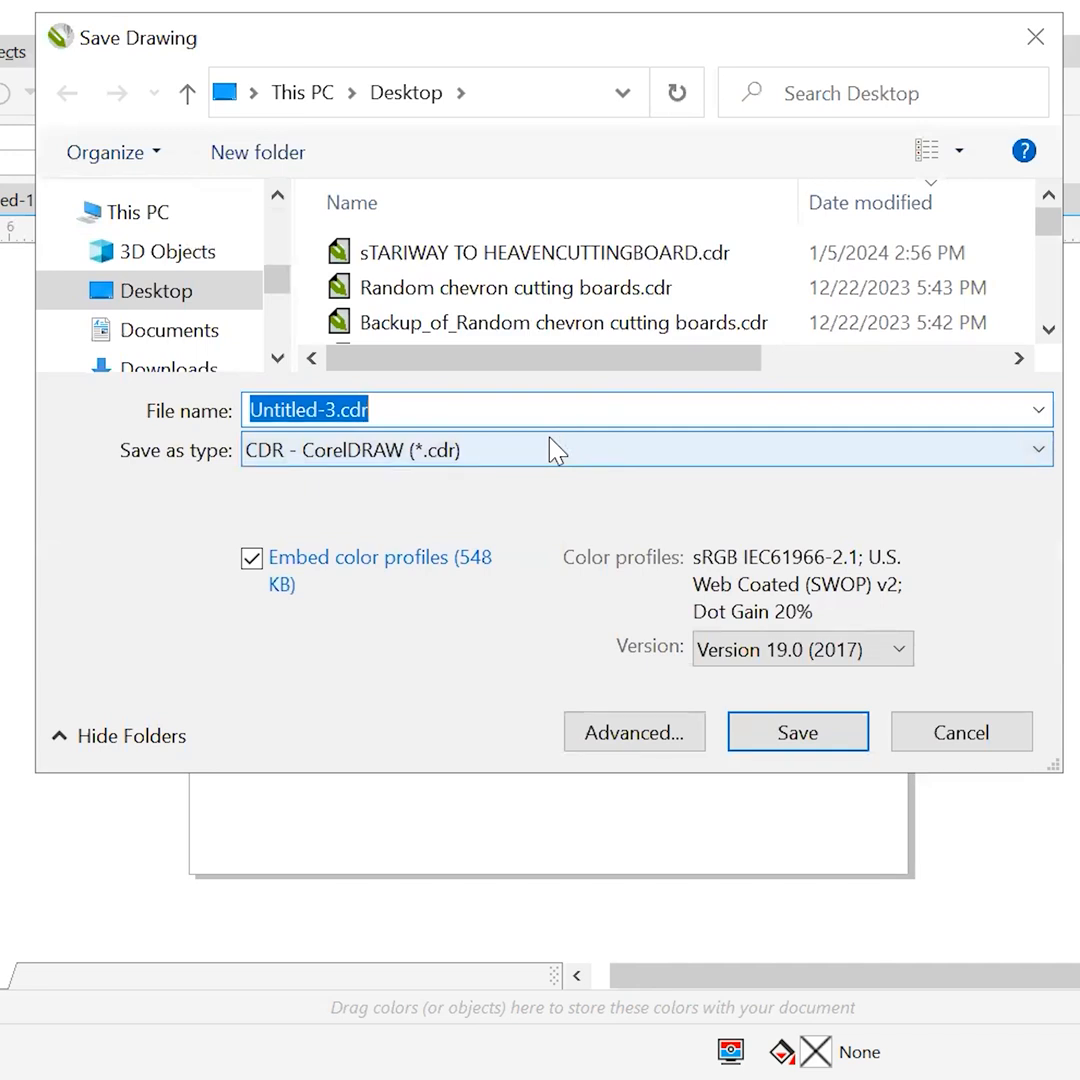
pyautogui.write('Nike logo')
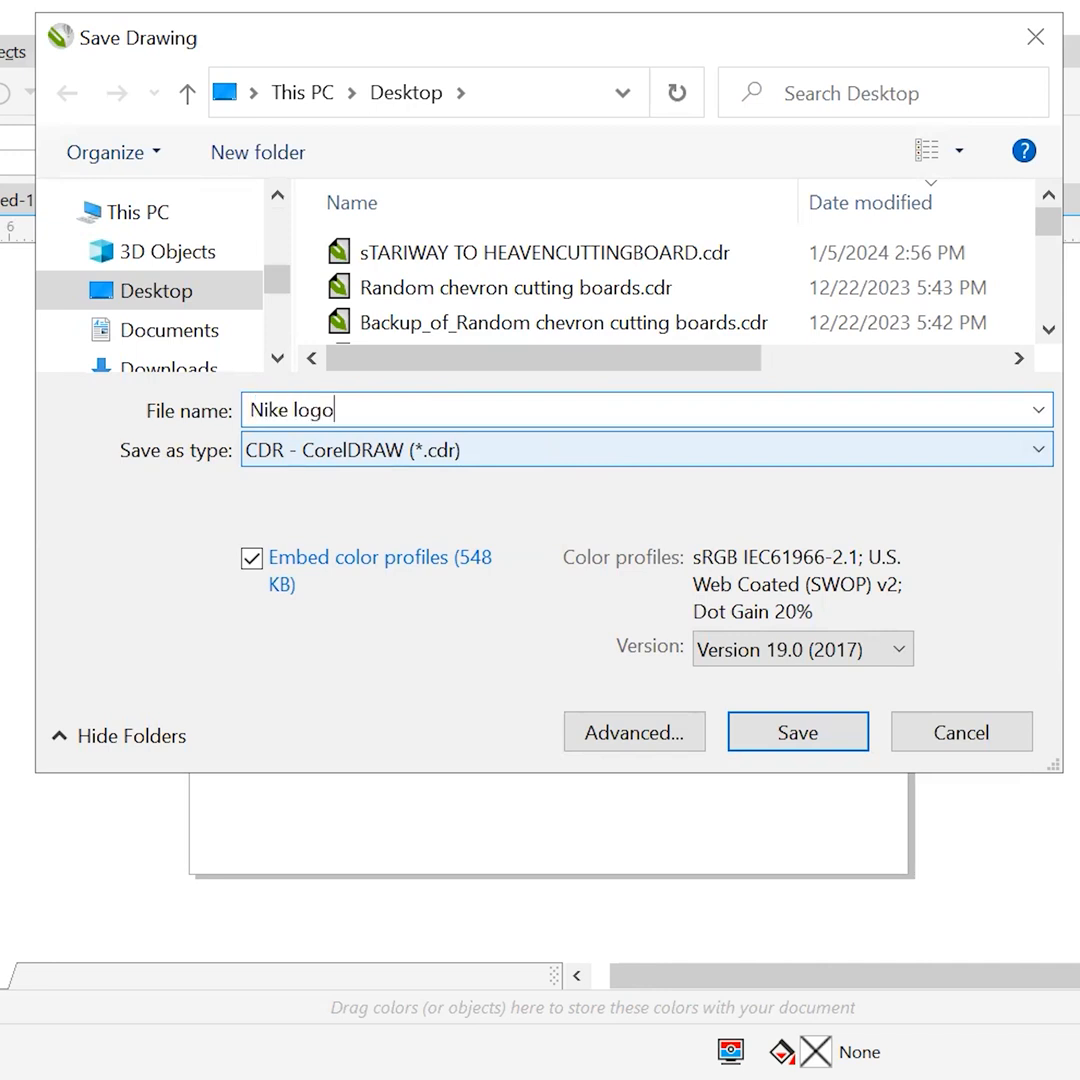
pyautogui.write(' Yelton')
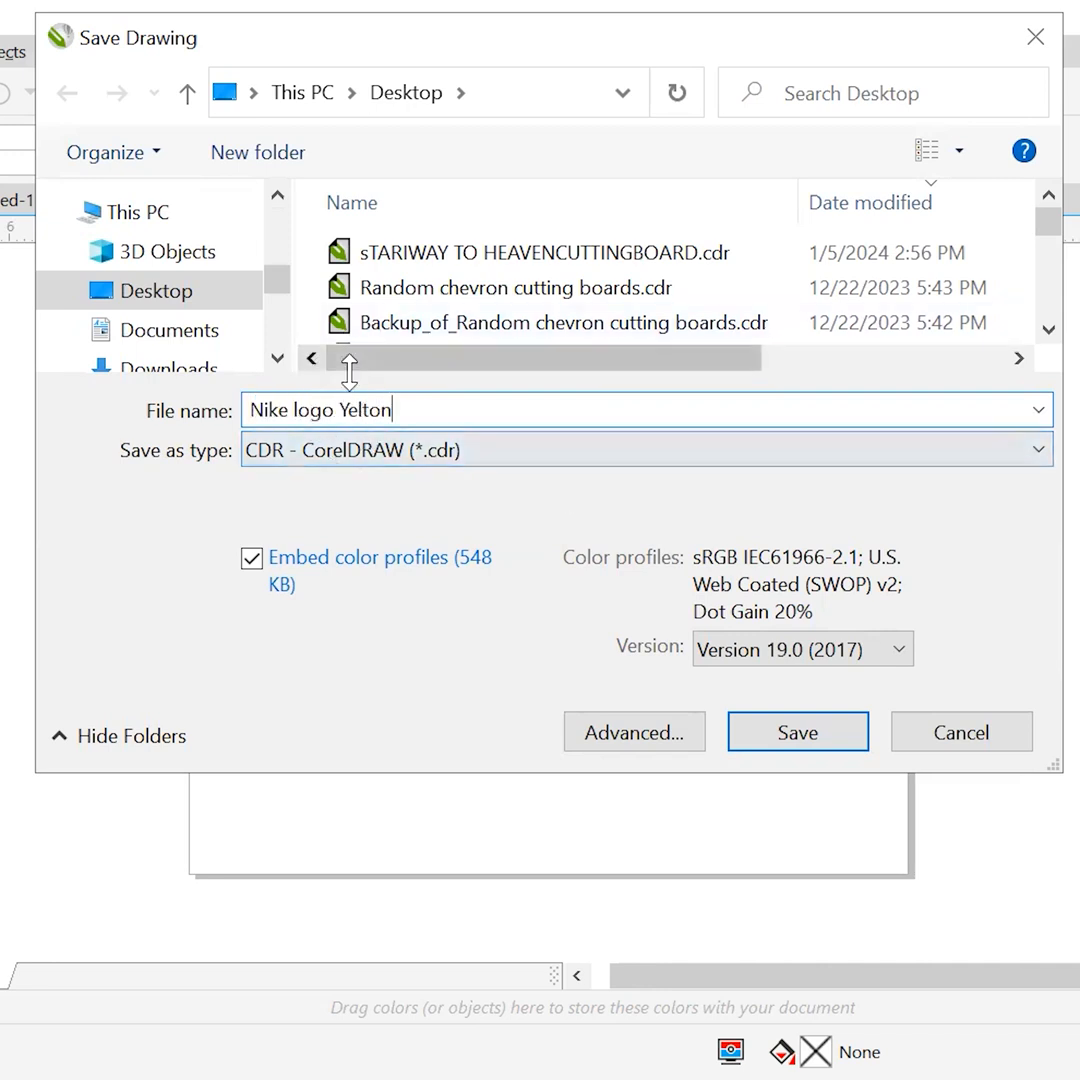
pyautogui.click(331, 405)
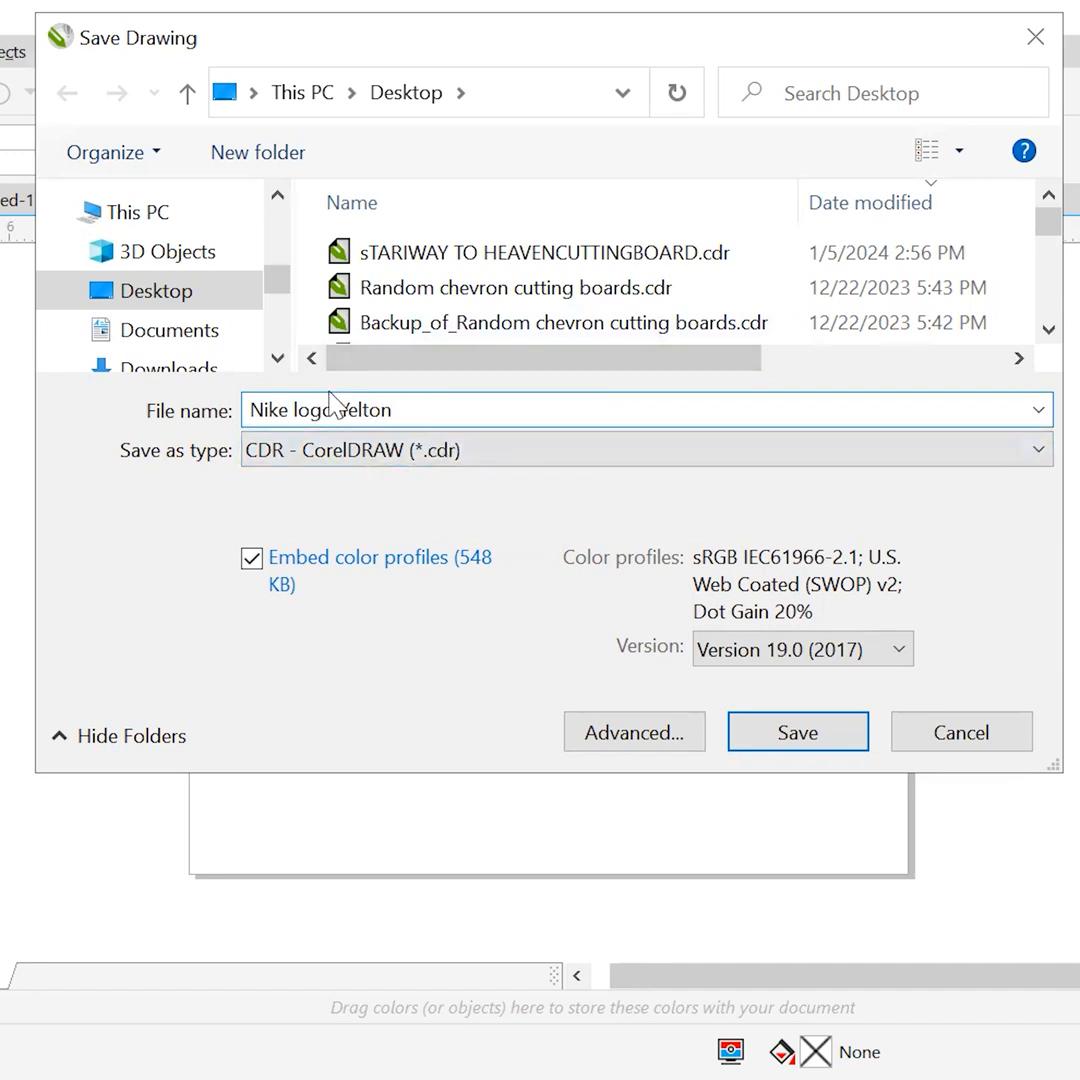
pyautogui.click(807, 743)
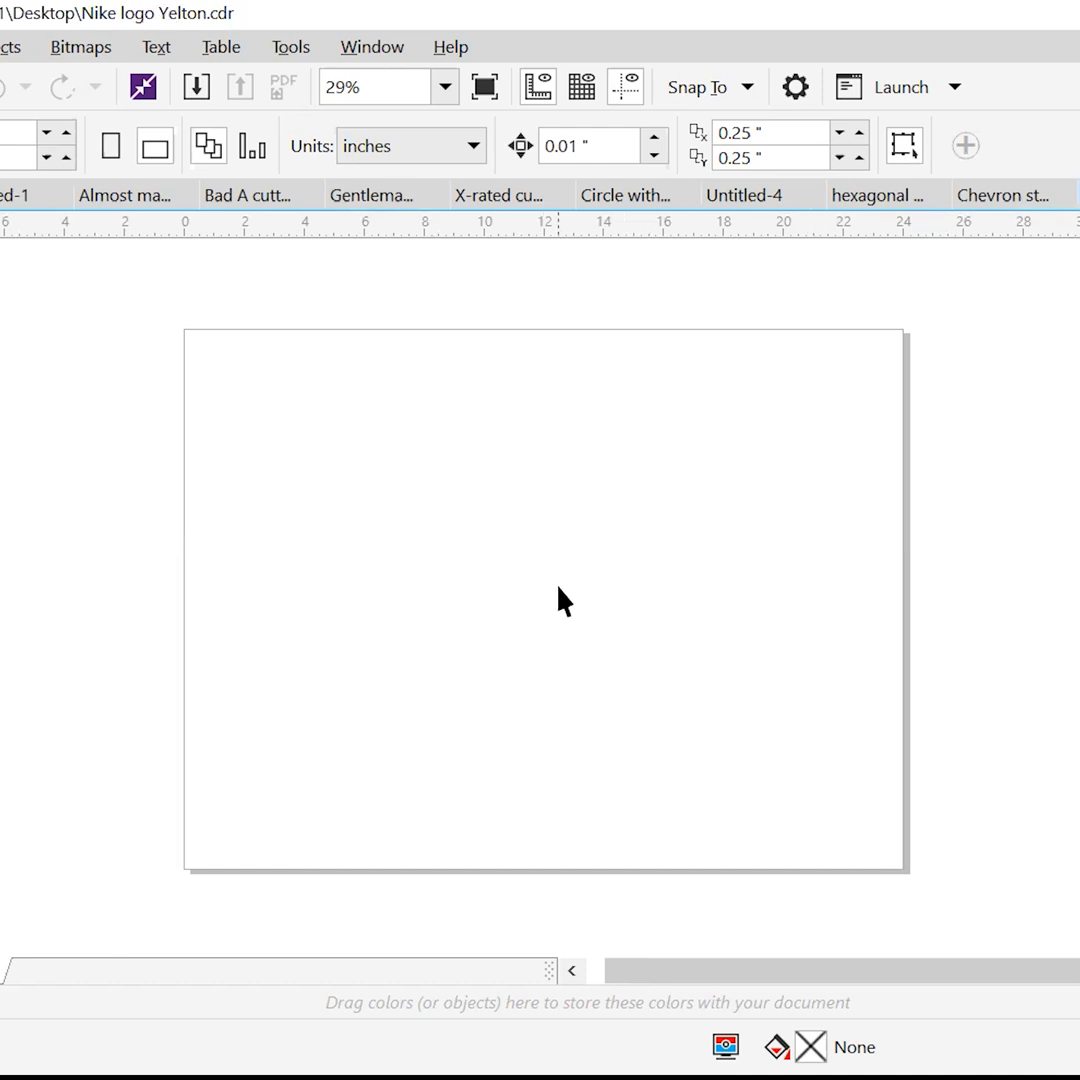
# Paste the copied Nike logo image onto the page and enlarge it proportionally to about 196%.
pyautogui.hotkey('ctrl', 'v')
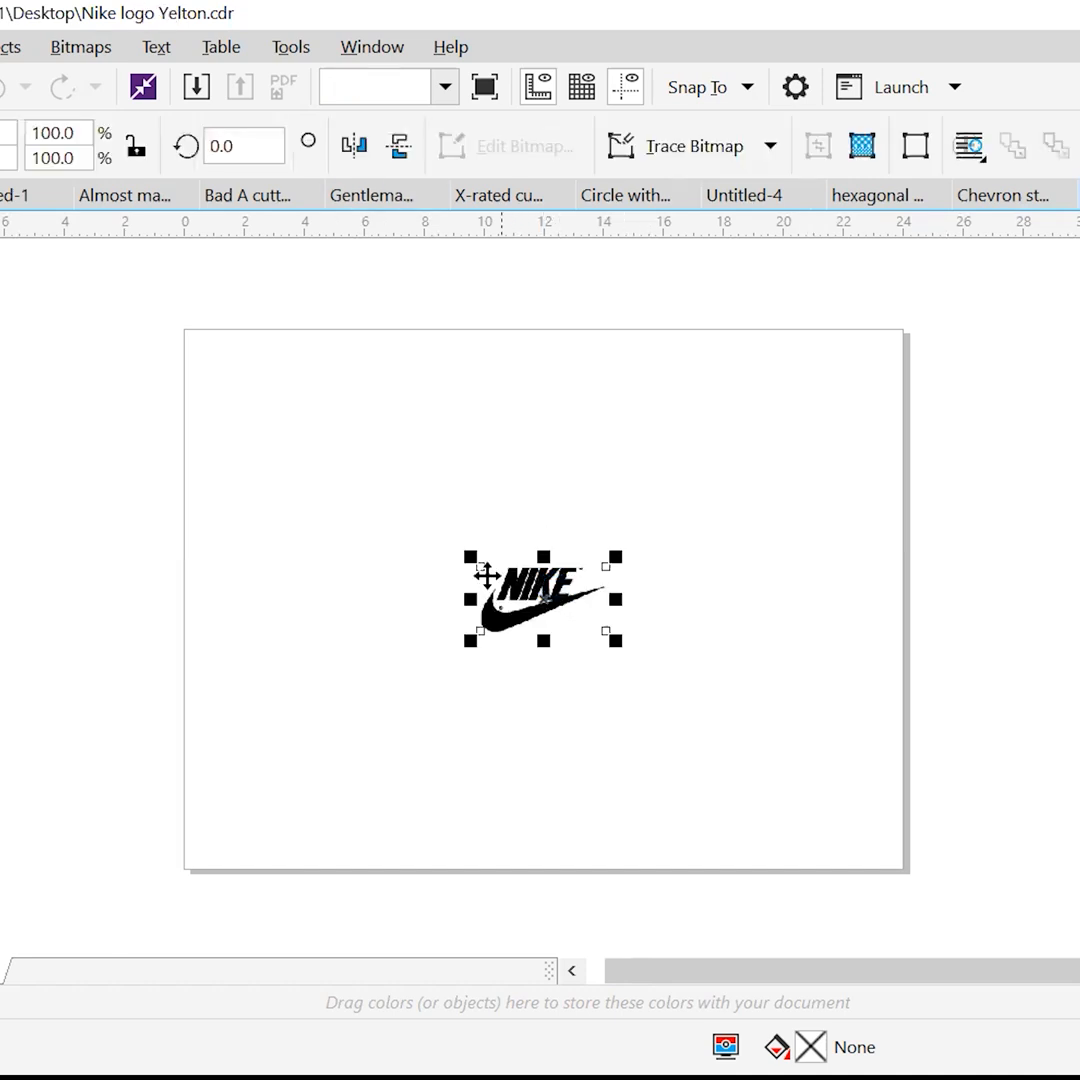
pyautogui.rightClick(431, 527)
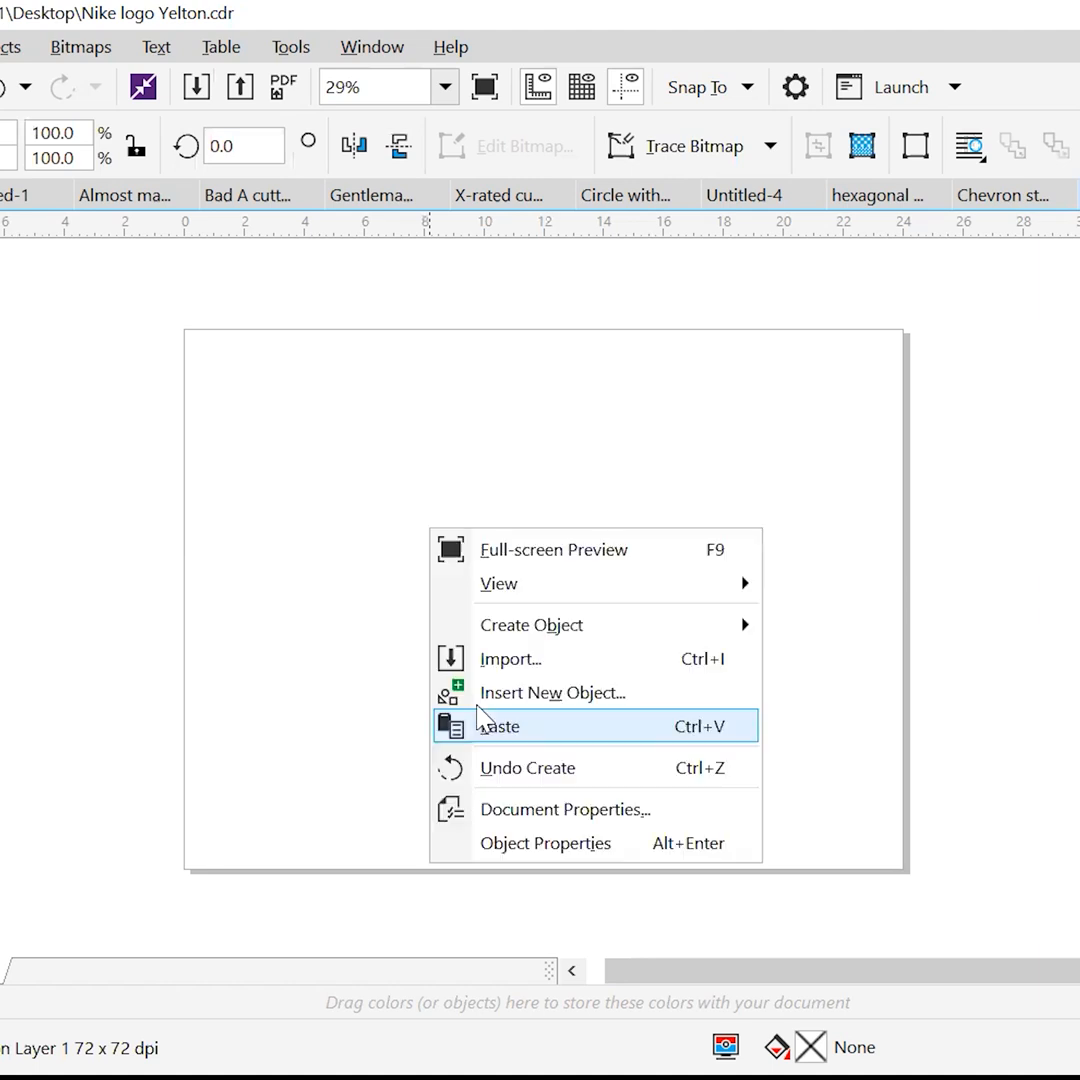
pyautogui.click(371, 682)
pyautogui.moveTo(473, 553); pyautogui.dragTo(328, 468)
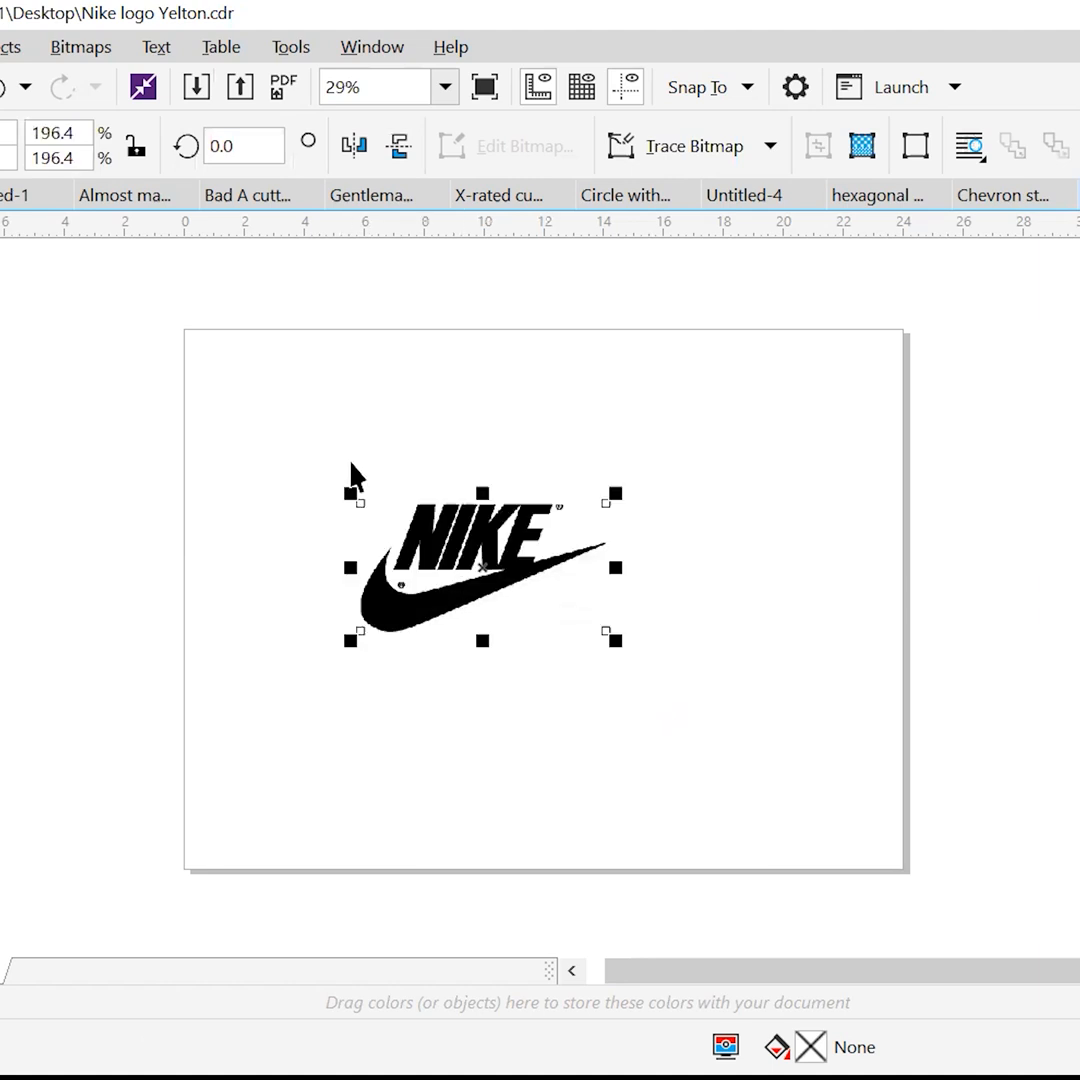
pyautogui.scroll(2, 439, 551)
pyautogui.scroll(3, 439, 551)
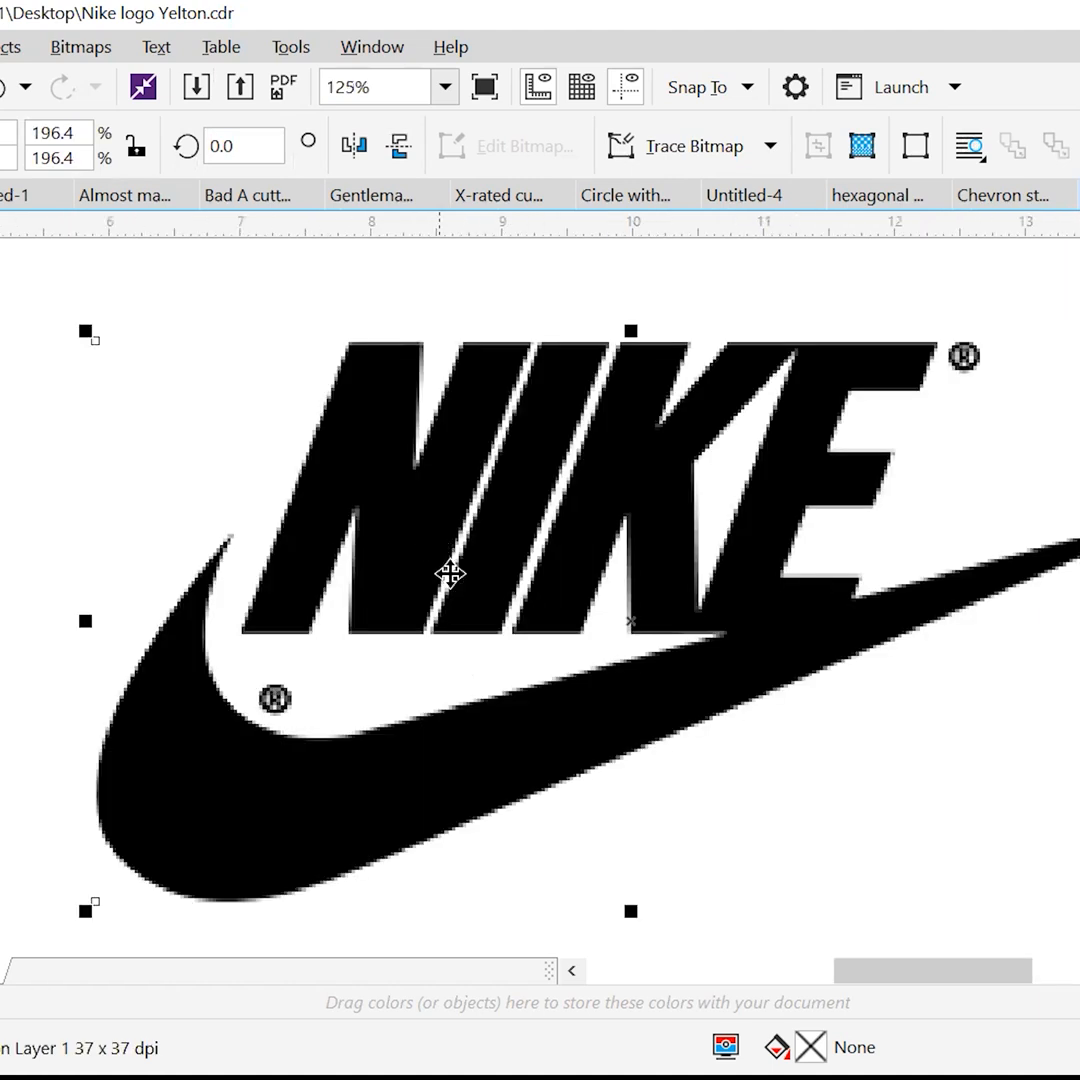
pyautogui.scroll(-2, 481, 467)
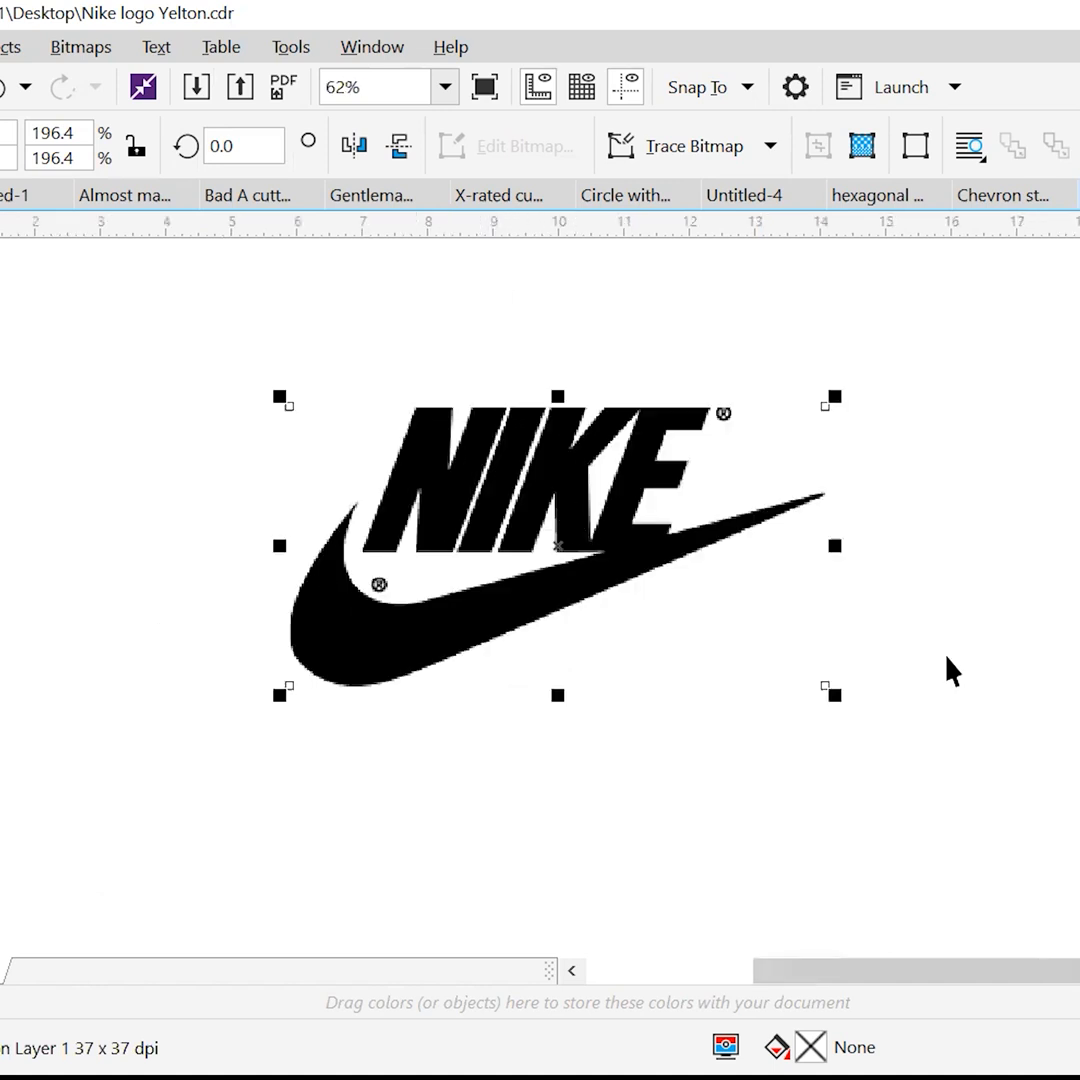
# Draw a red-filled rectangle about 8.8 by 4.6 inches overlapping the Nike logo, and move the logo image into the rectangle's area.
pyautogui.press('F6')
pyautogui.moveTo(492, 510); pyautogui.dragTo(1067, 809)
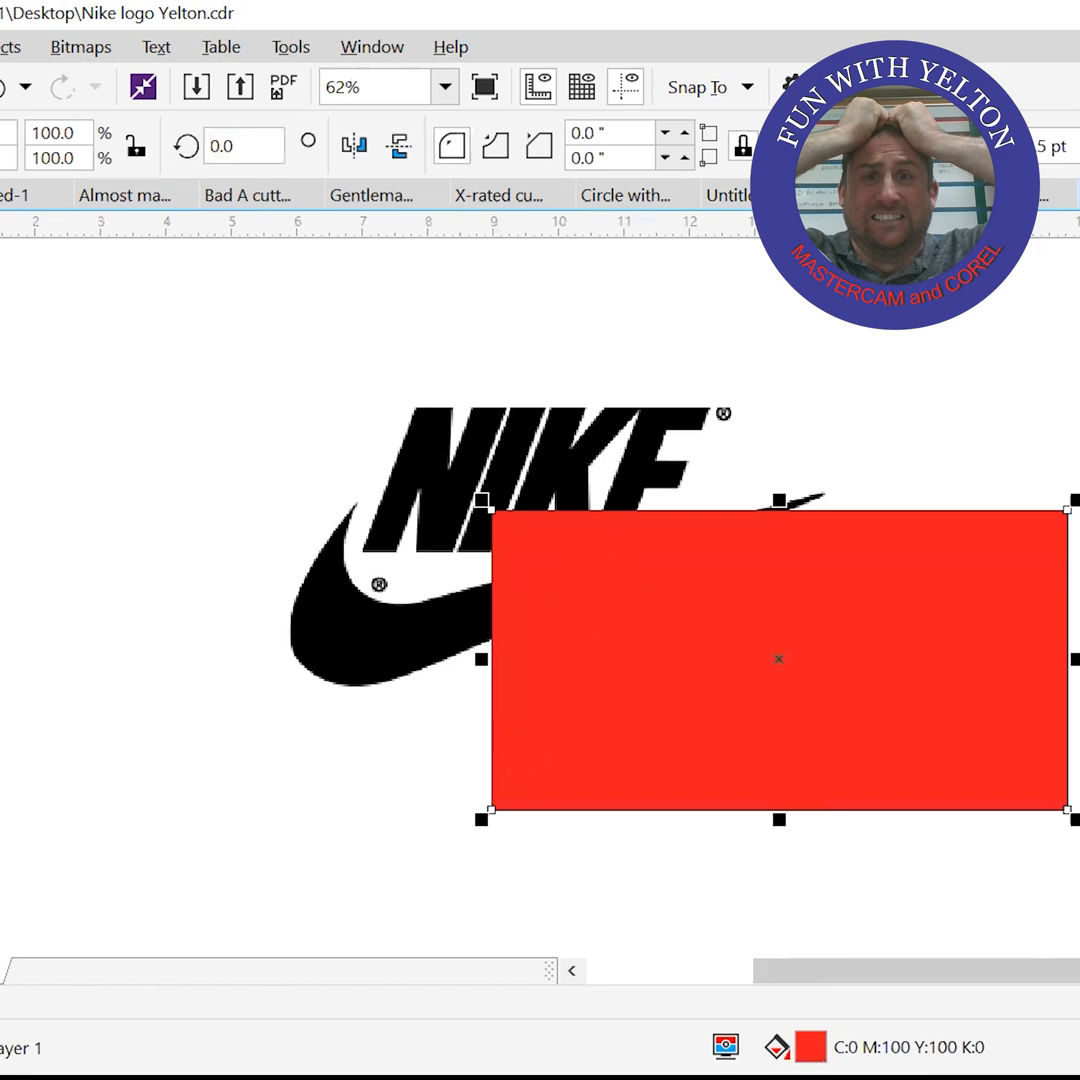
pyautogui.click(735, 591)
pyautogui.moveTo(735, 591); pyautogui.dragTo(670, 622)
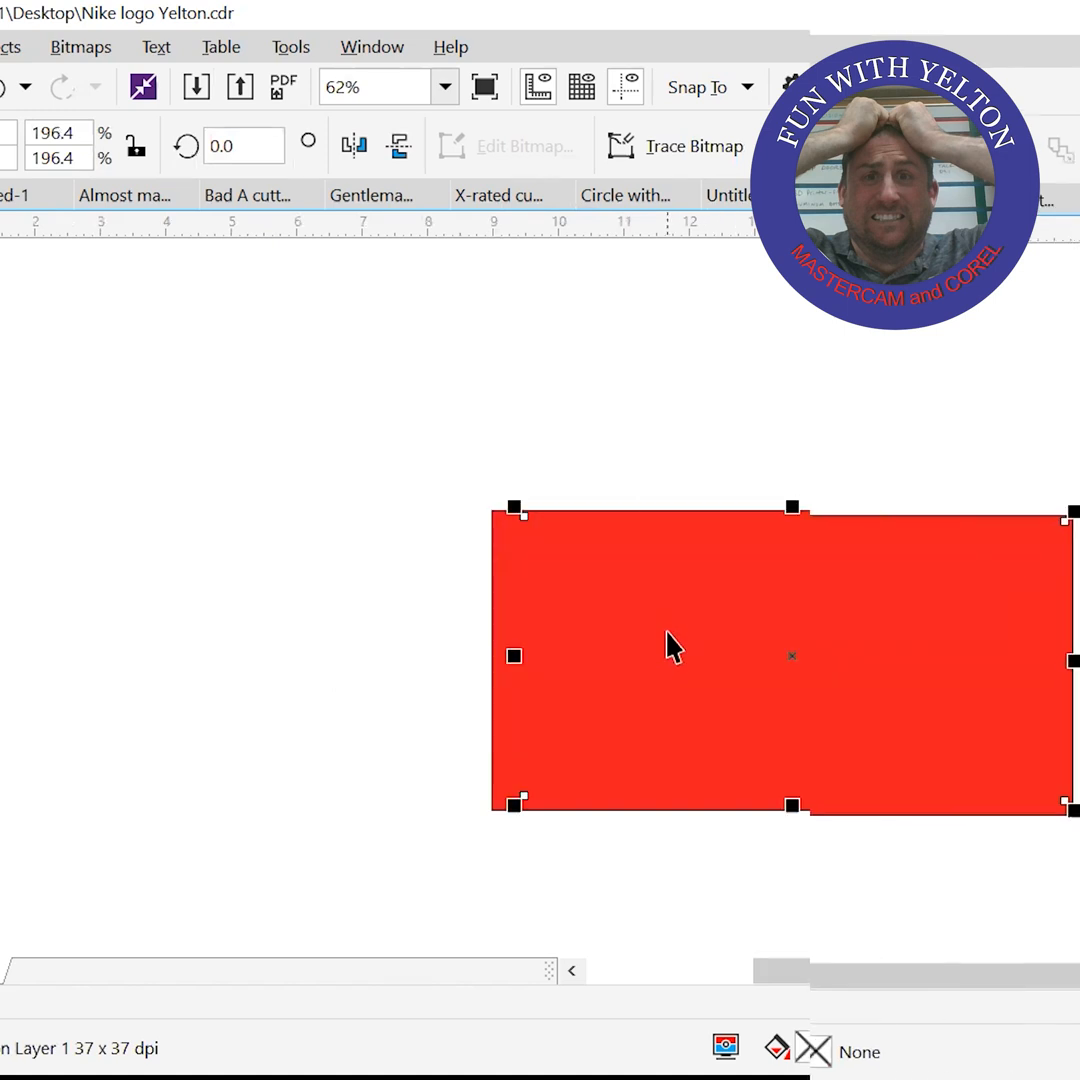
# Bring the Nike logo image in front of the red rectangle and position it over the rectangle.
pyautogui.click(2, 52)
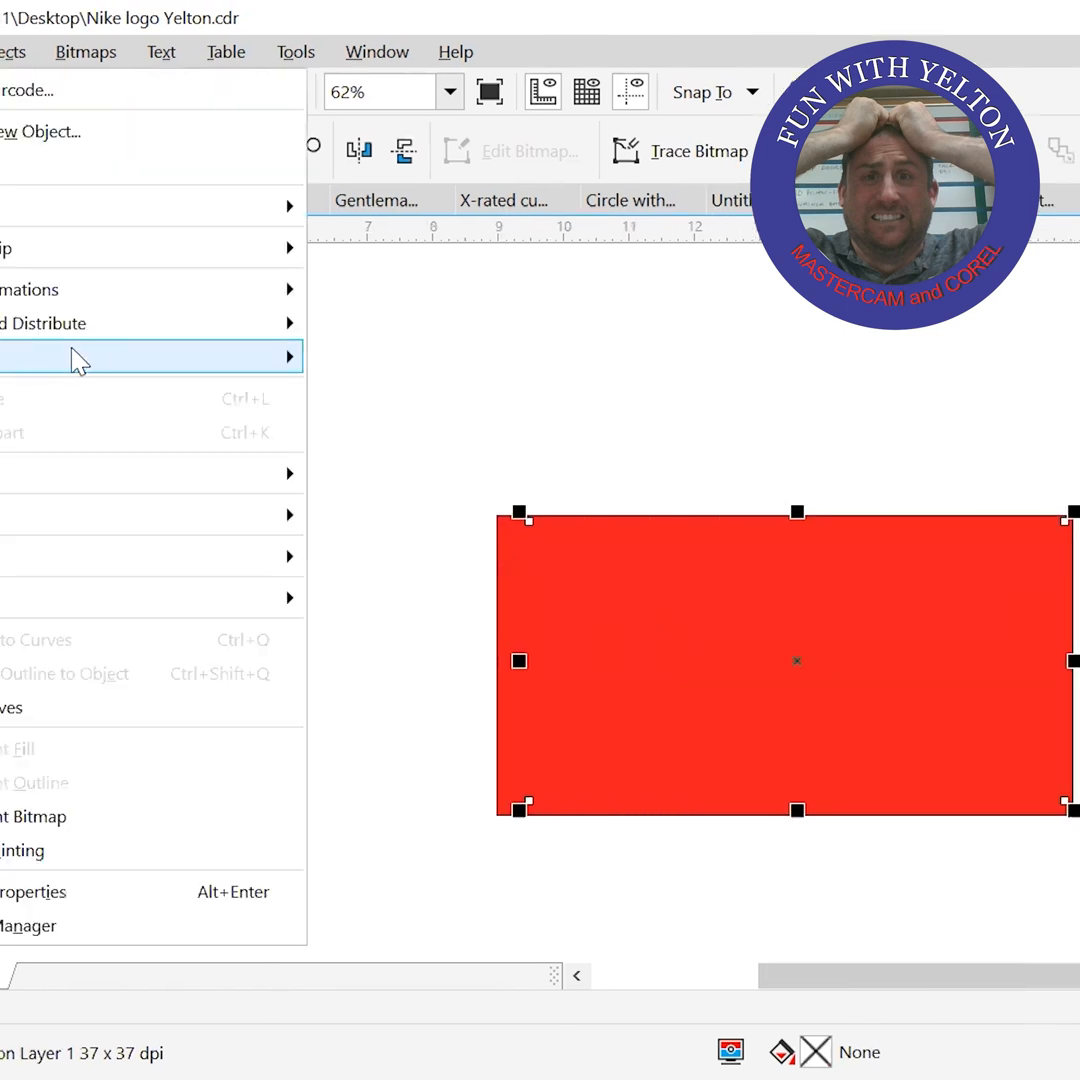
pyautogui.click(356, 360)
pyautogui.moveTo(605, 604); pyautogui.dragTo(200, 393)
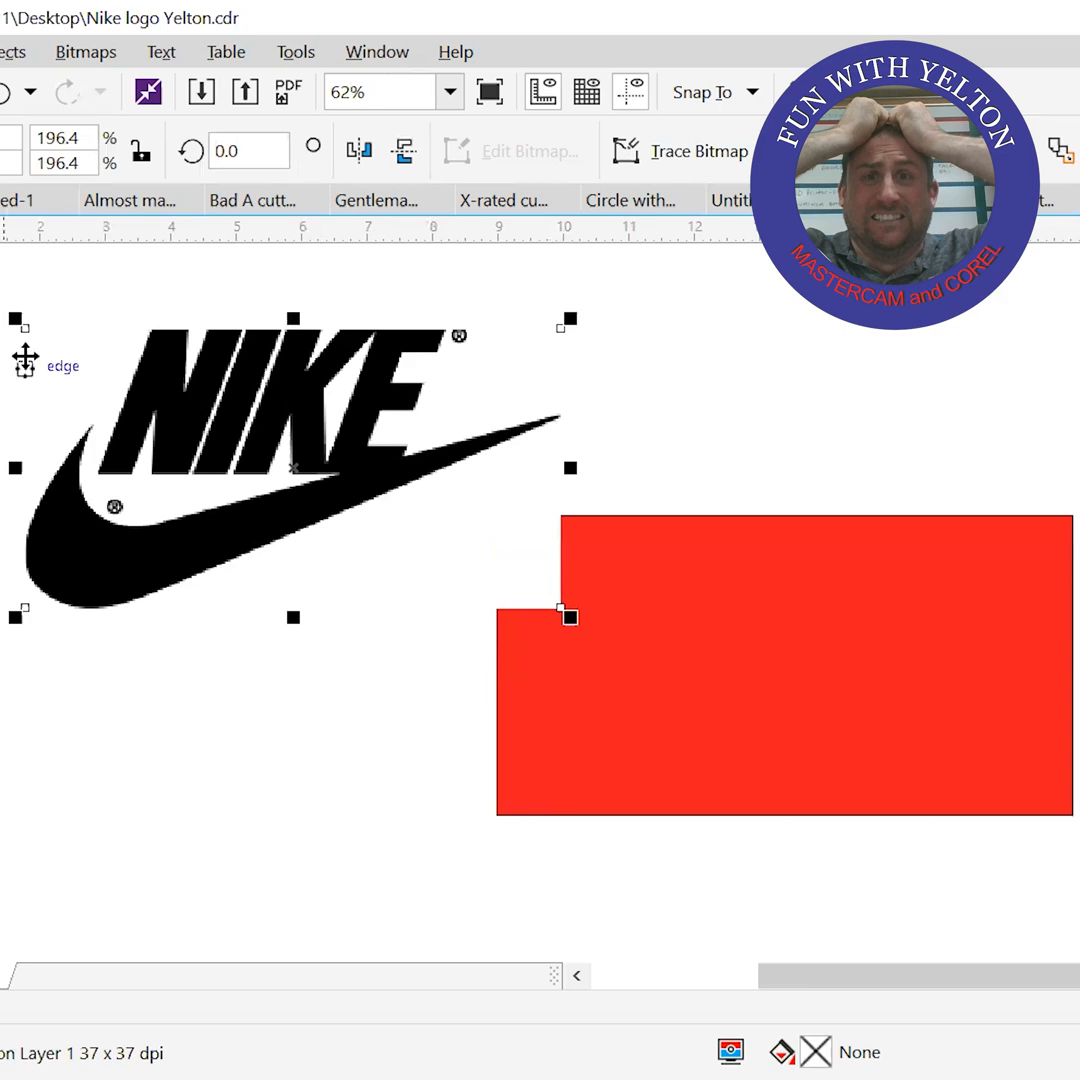
pyautogui.press('Escape')
pyautogui.moveTo(128, 326); pyautogui.dragTo(579, 561)
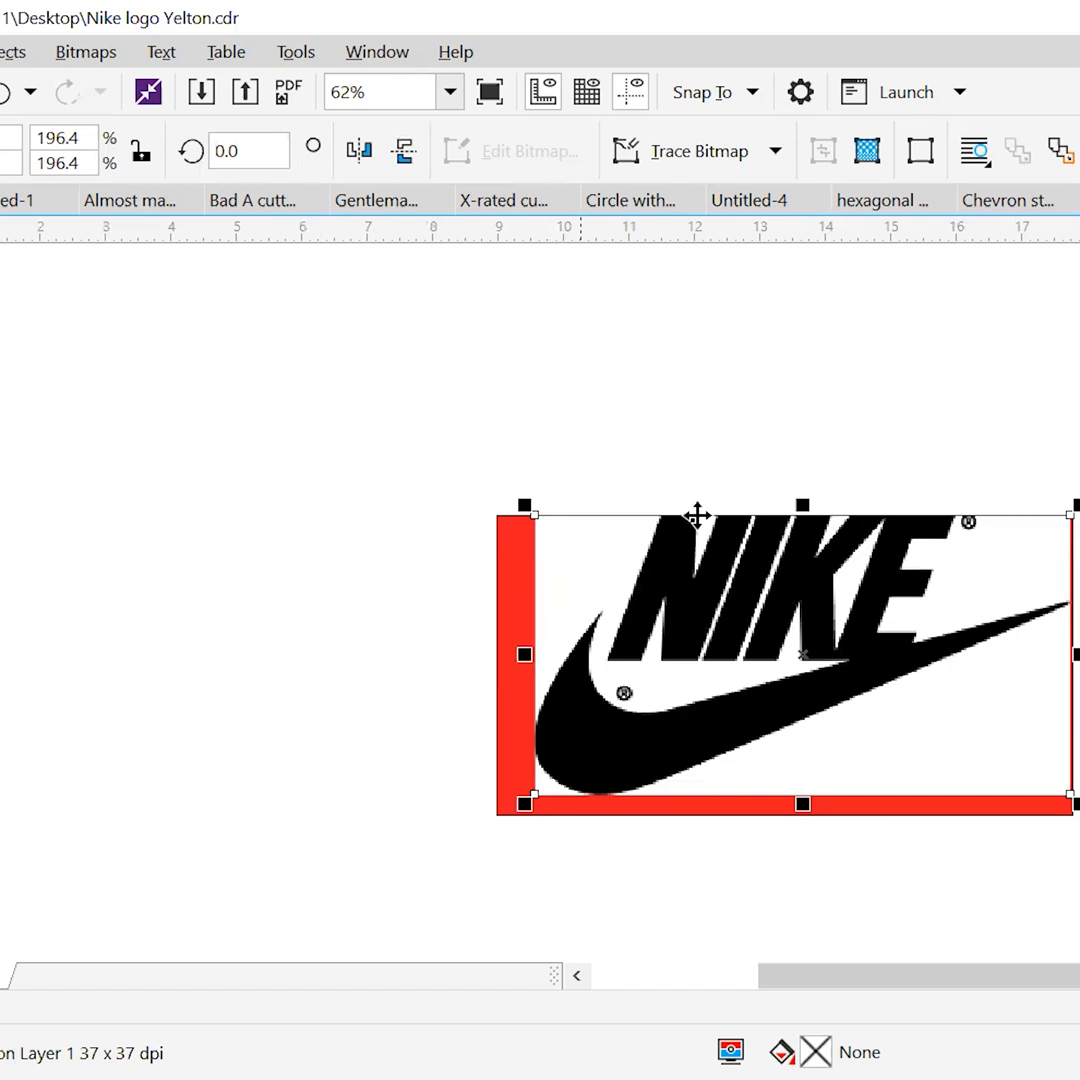
# Convert the logo to a 300 dpi CMYK Color (32-bit) bitmap with anti-aliasing and a transparent background.
pyautogui.click(126, 89)
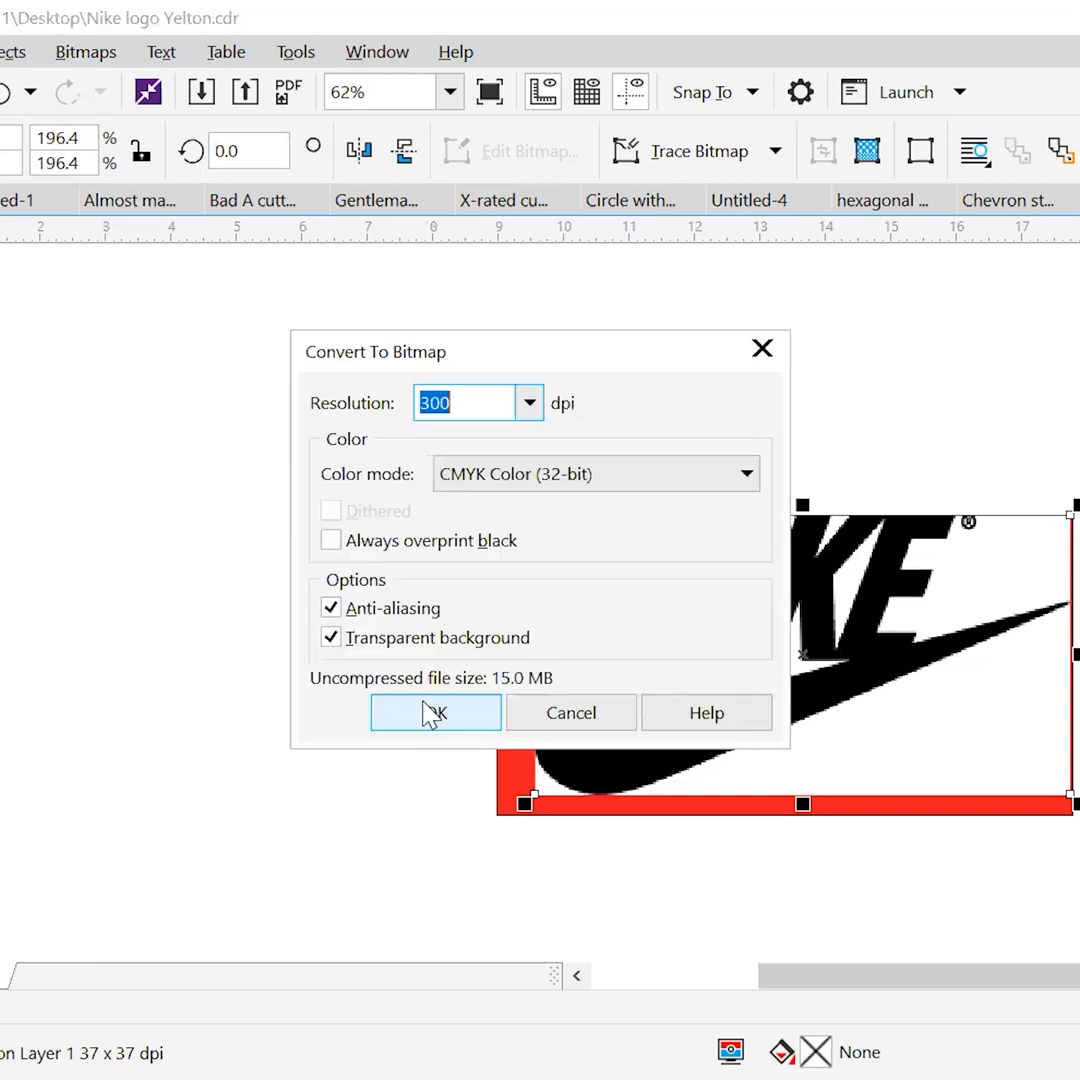
pyautogui.click(426, 702)
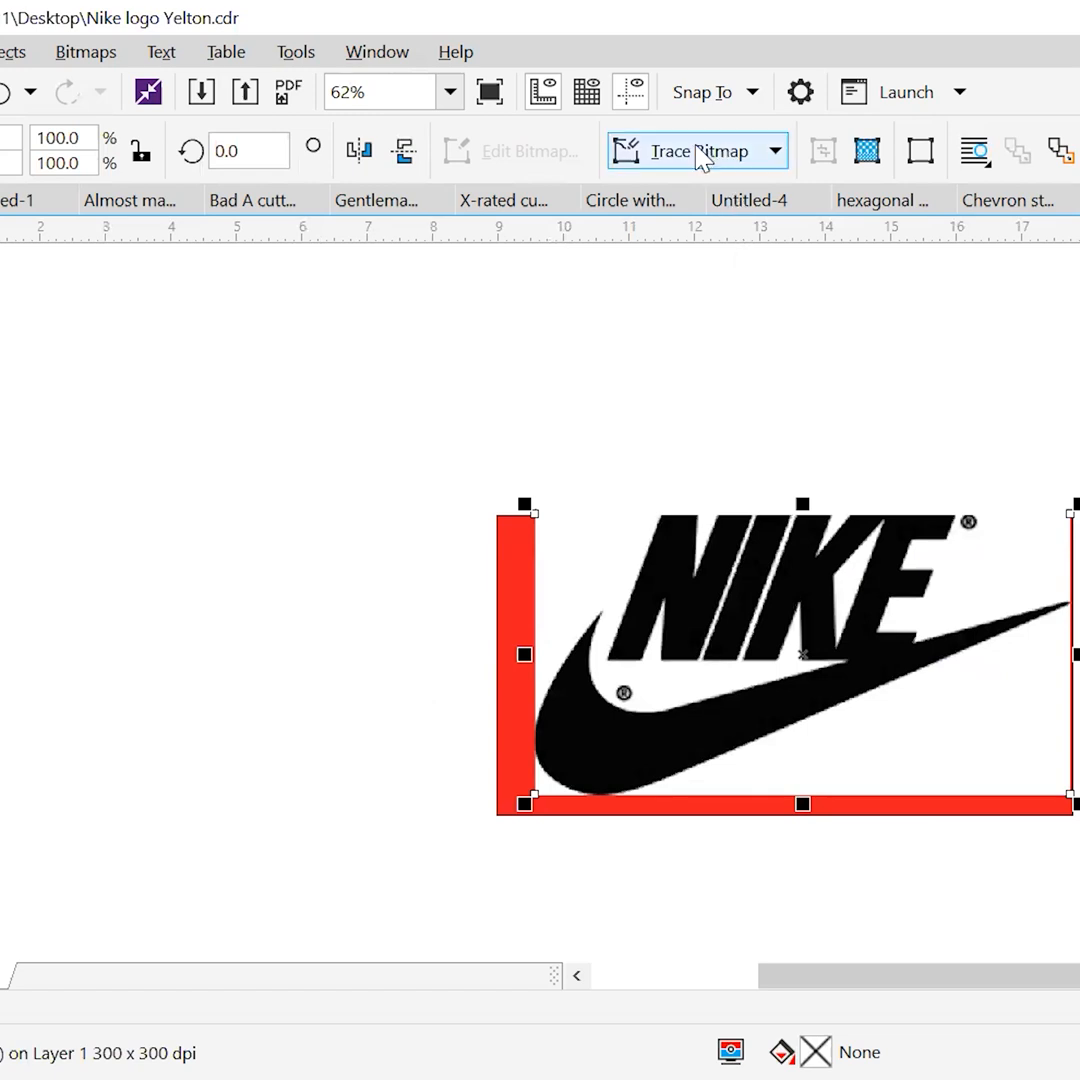
pyautogui.click(231, 577)
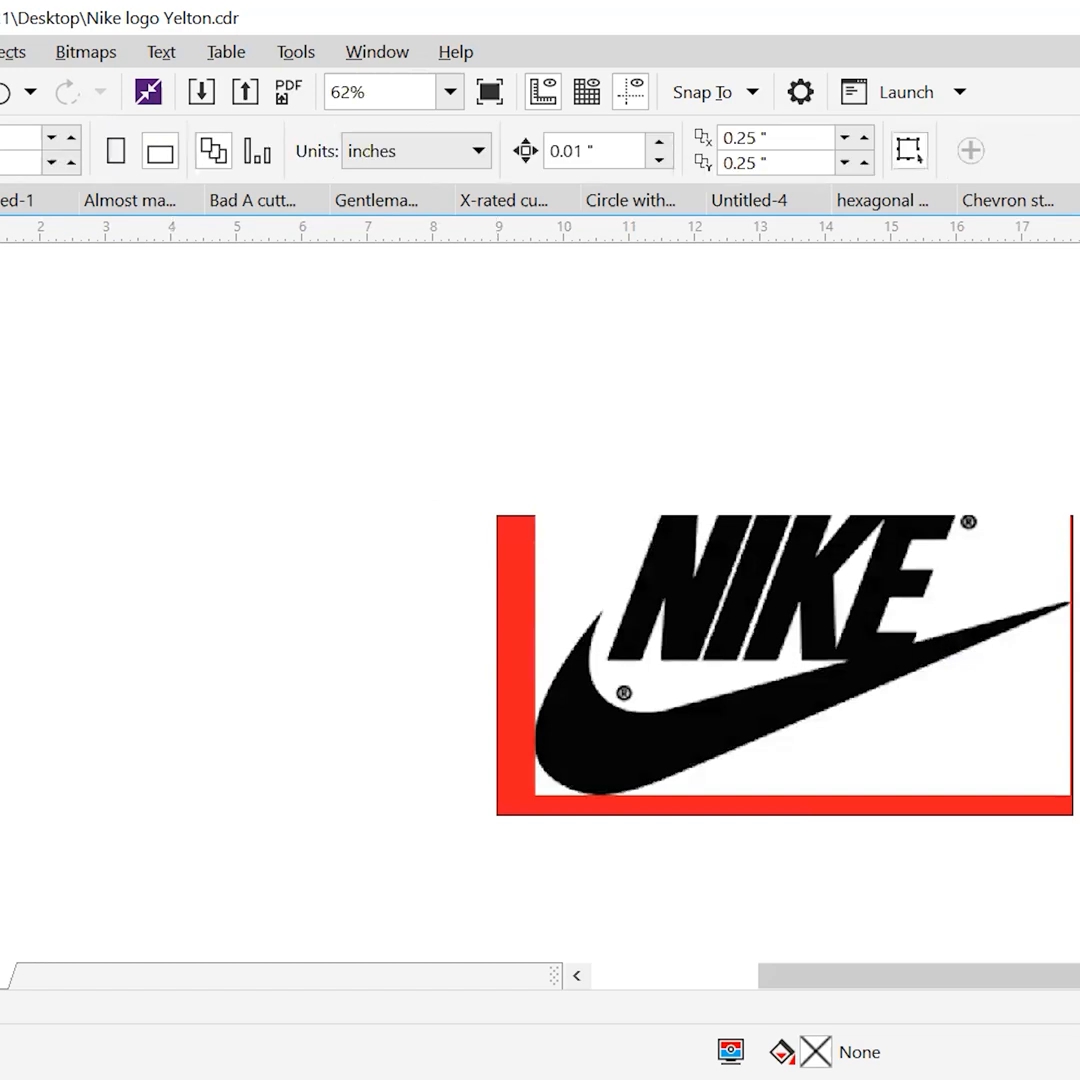
# Start a High Quality Image outline trace of the logo bitmap, reducing the bitmap's size for tracing.
pyautogui.click(769, 628)
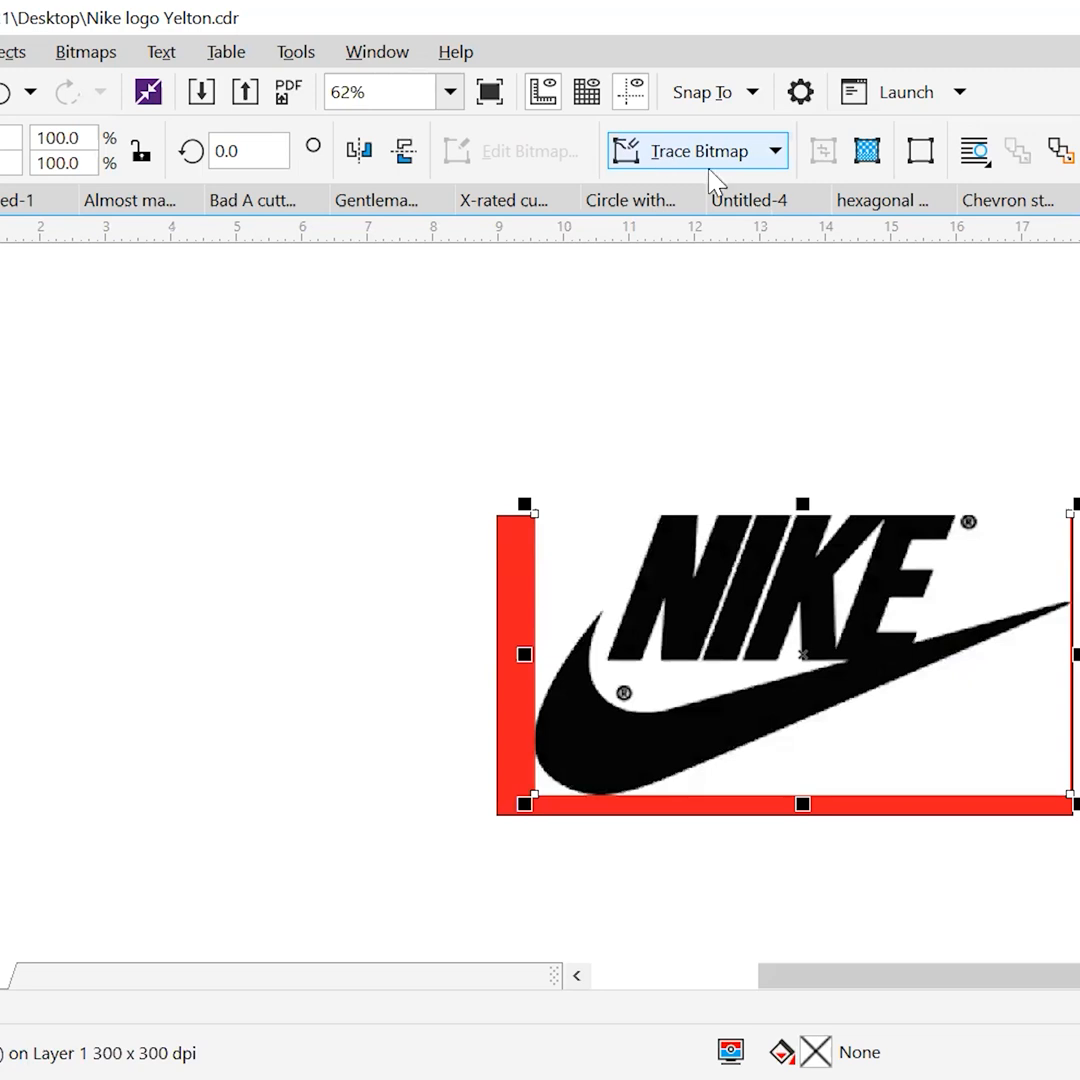
pyautogui.click(775, 151)
pyautogui.click(841, 264)
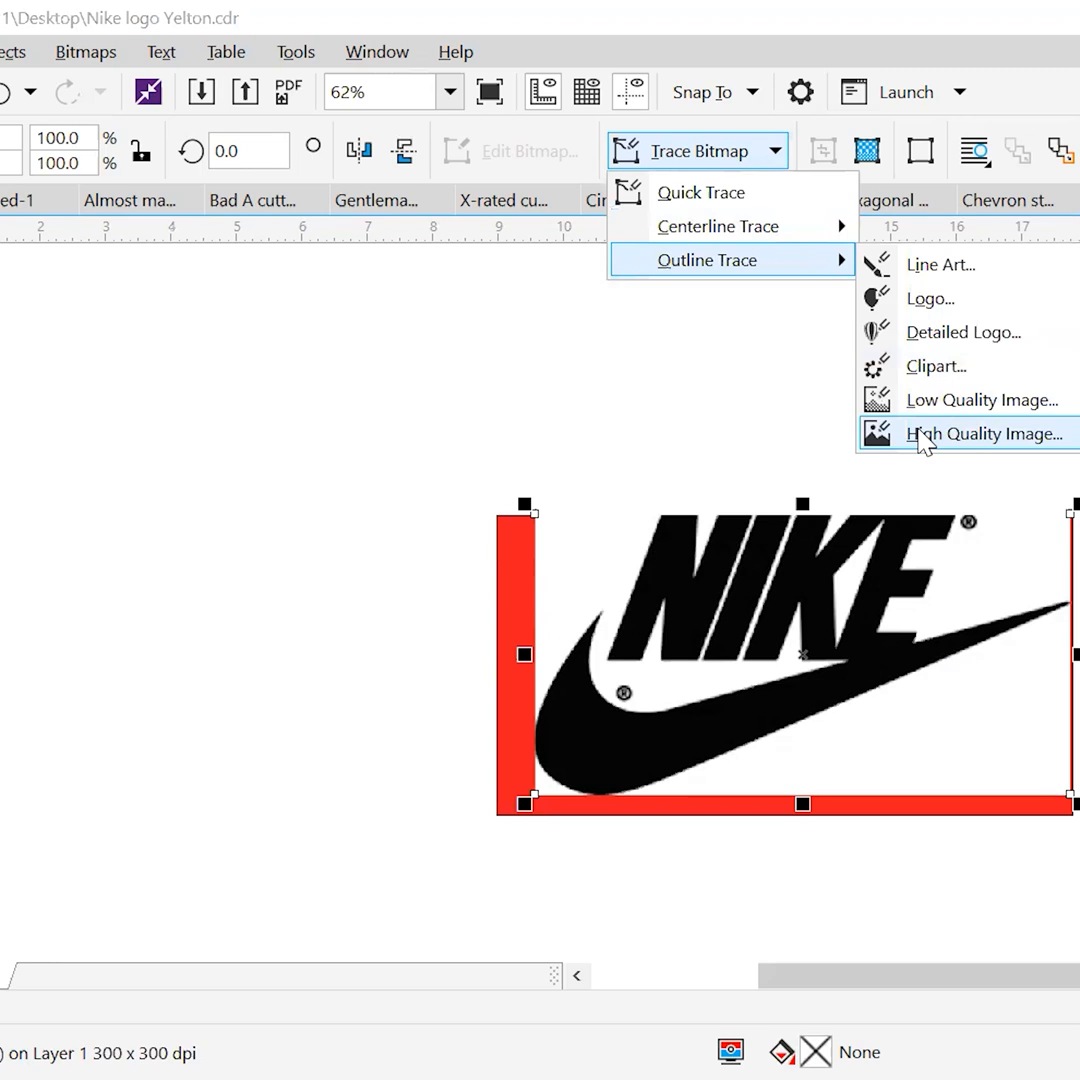
pyautogui.click(918, 434)
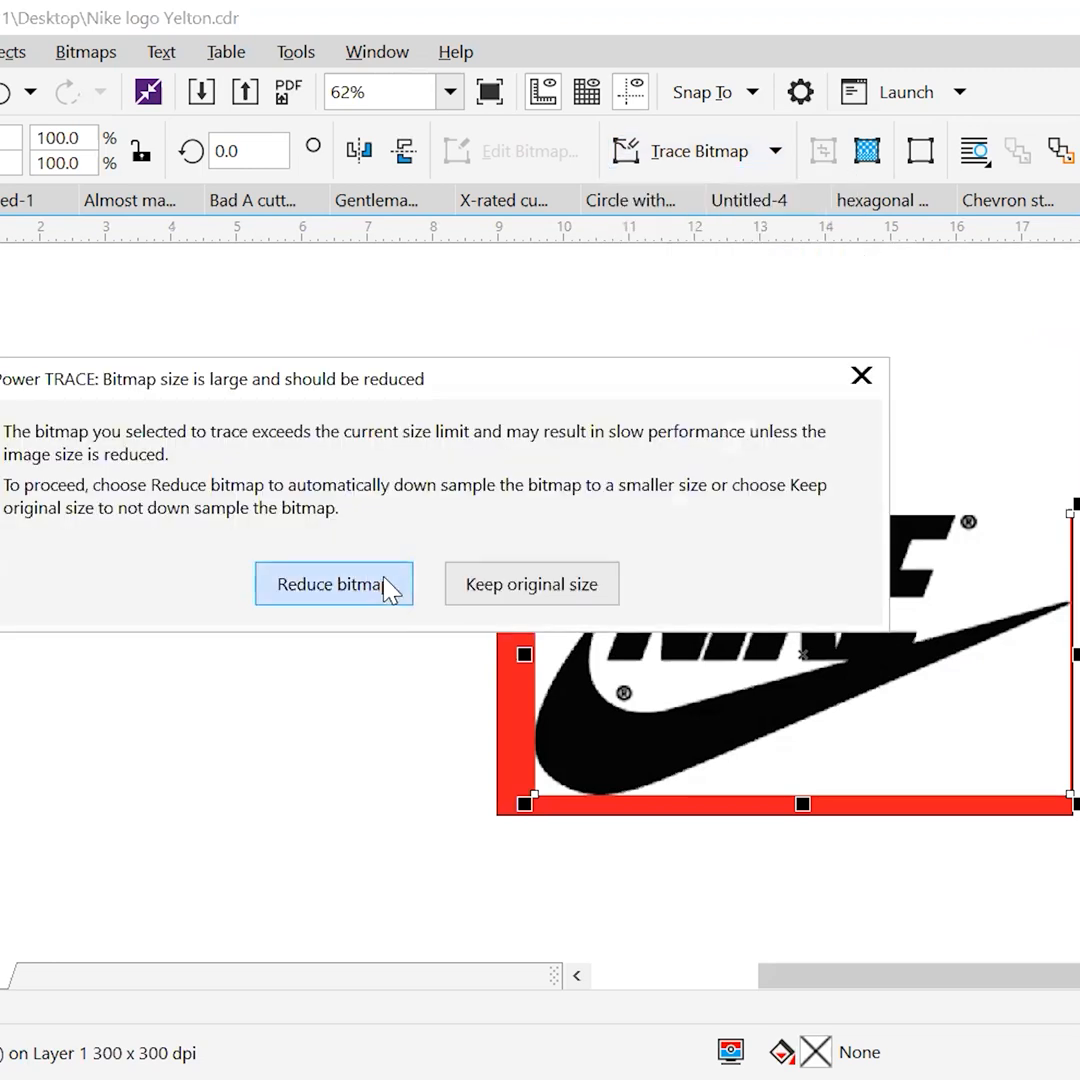
pyautogui.click(385, 582)
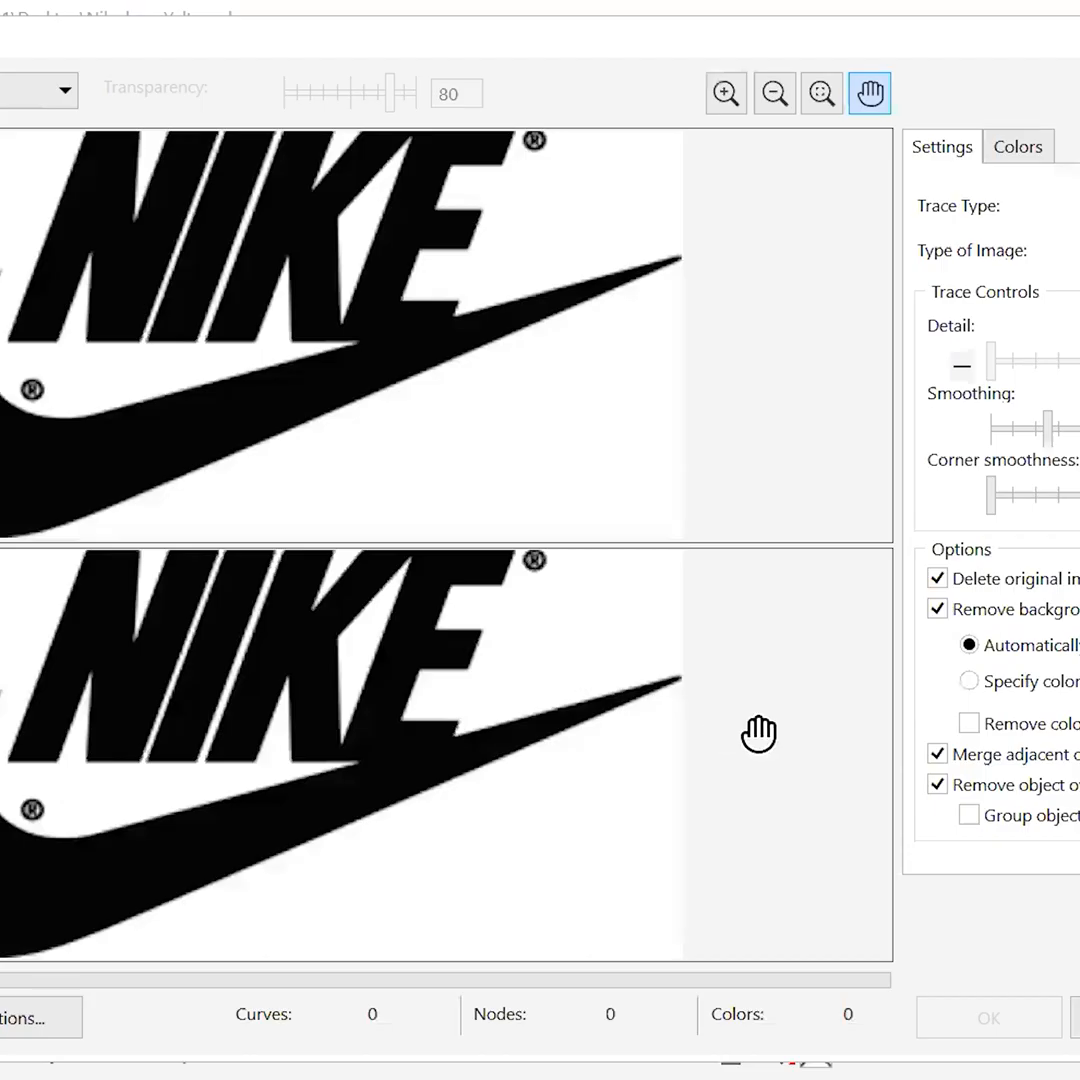
# Set the trace to remove the background color from the whole image as well, and accept the traced result.
pyautogui.click(968, 724)
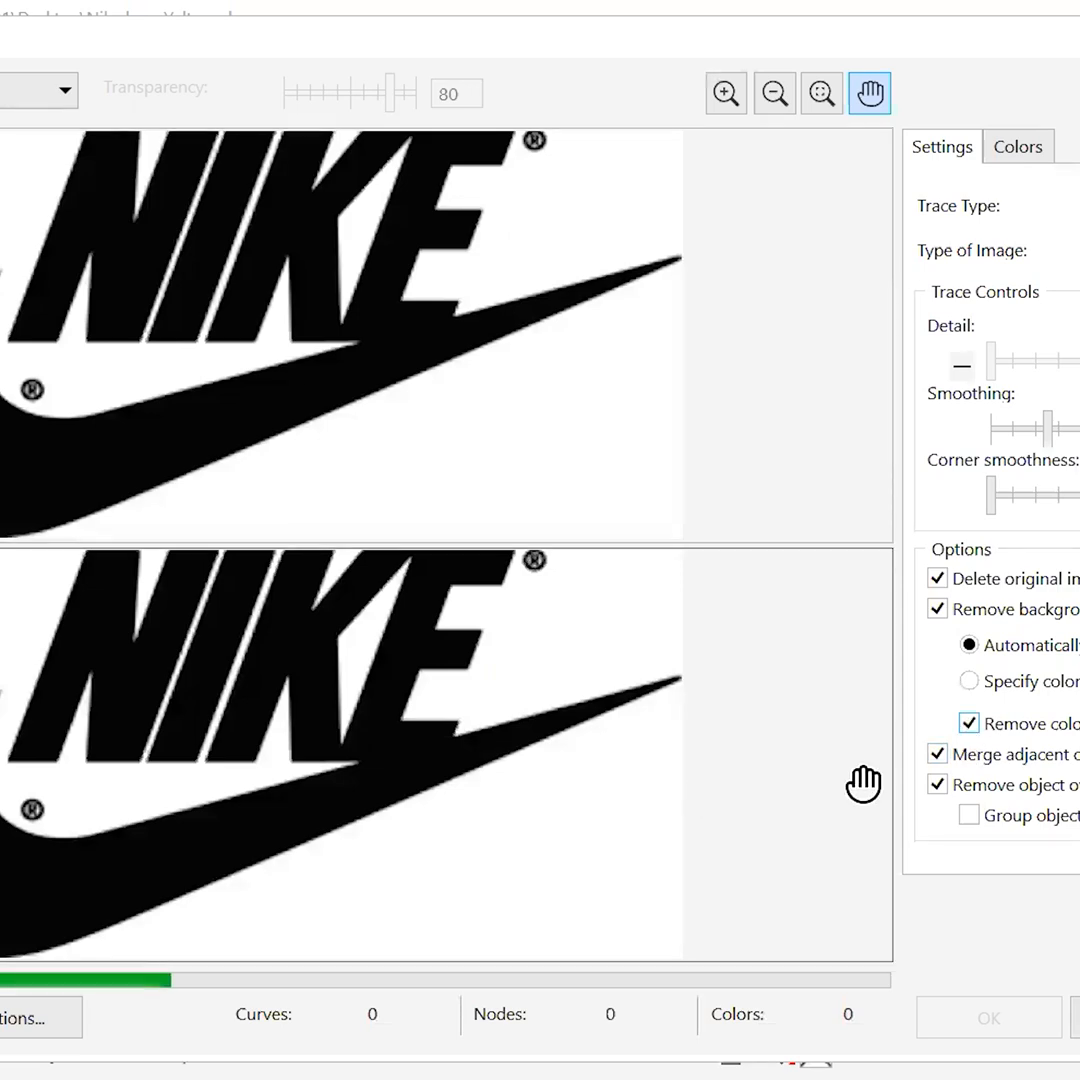
pyautogui.click(972, 727)
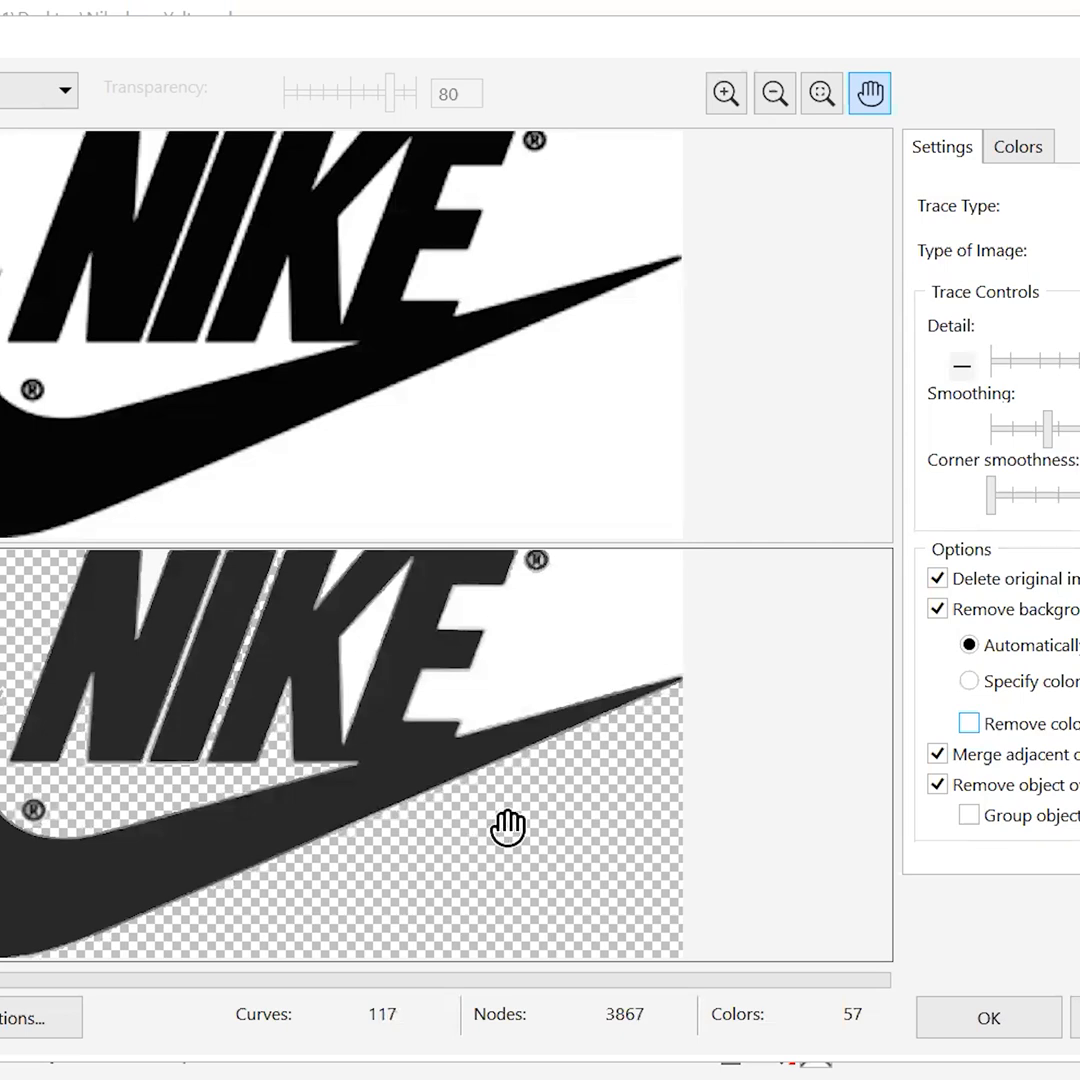
pyautogui.click(967, 724)
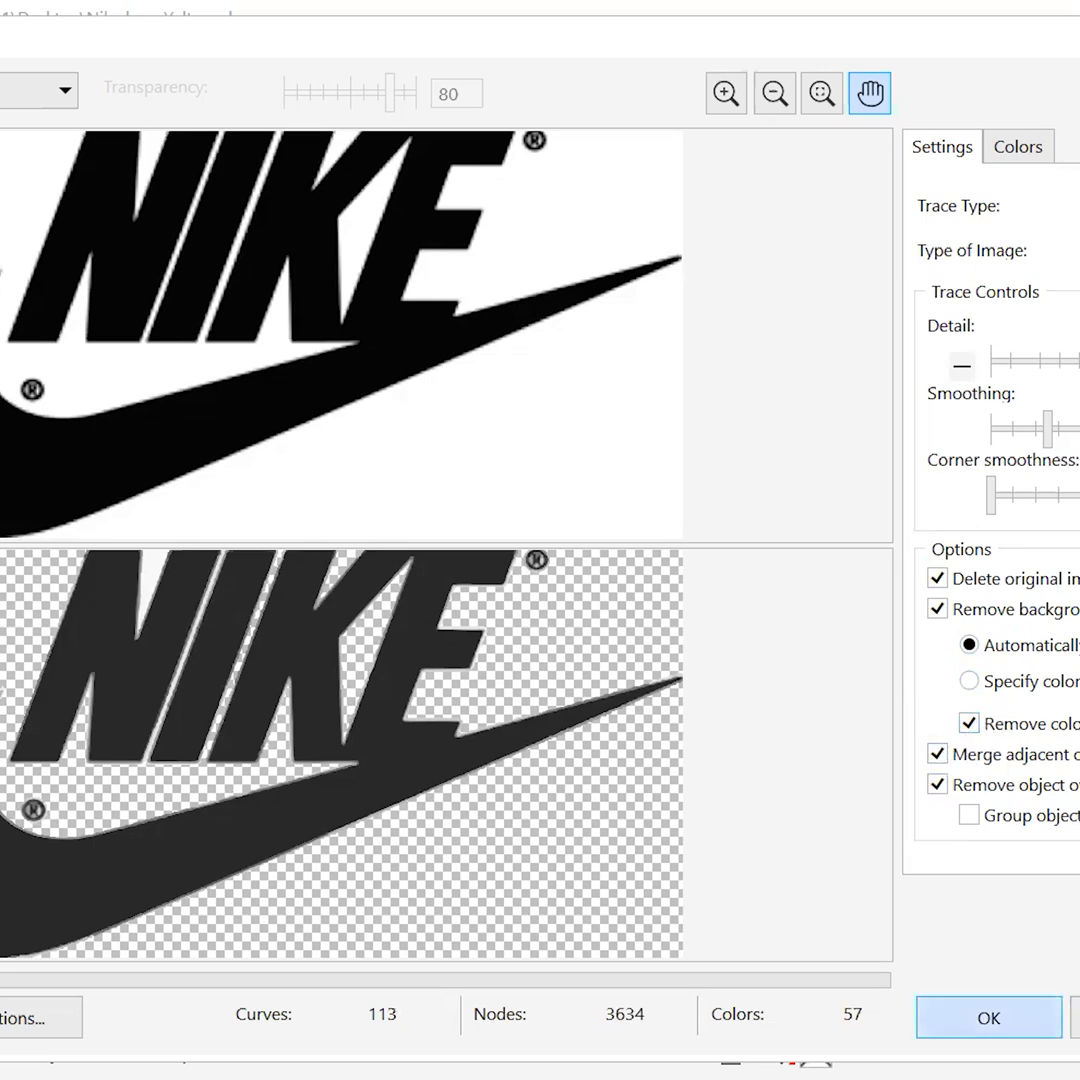
pyautogui.click(988, 1017)
# Move the traced logo off the red rectangle to the upper left, and shift the rectangle away to the right.
pyautogui.moveTo(781, 680)
pyautogui.mouseDown()
pyautogui.moveTo(859, 817)
pyautogui.moveTo(741, 747)
pyautogui.mouseUp()
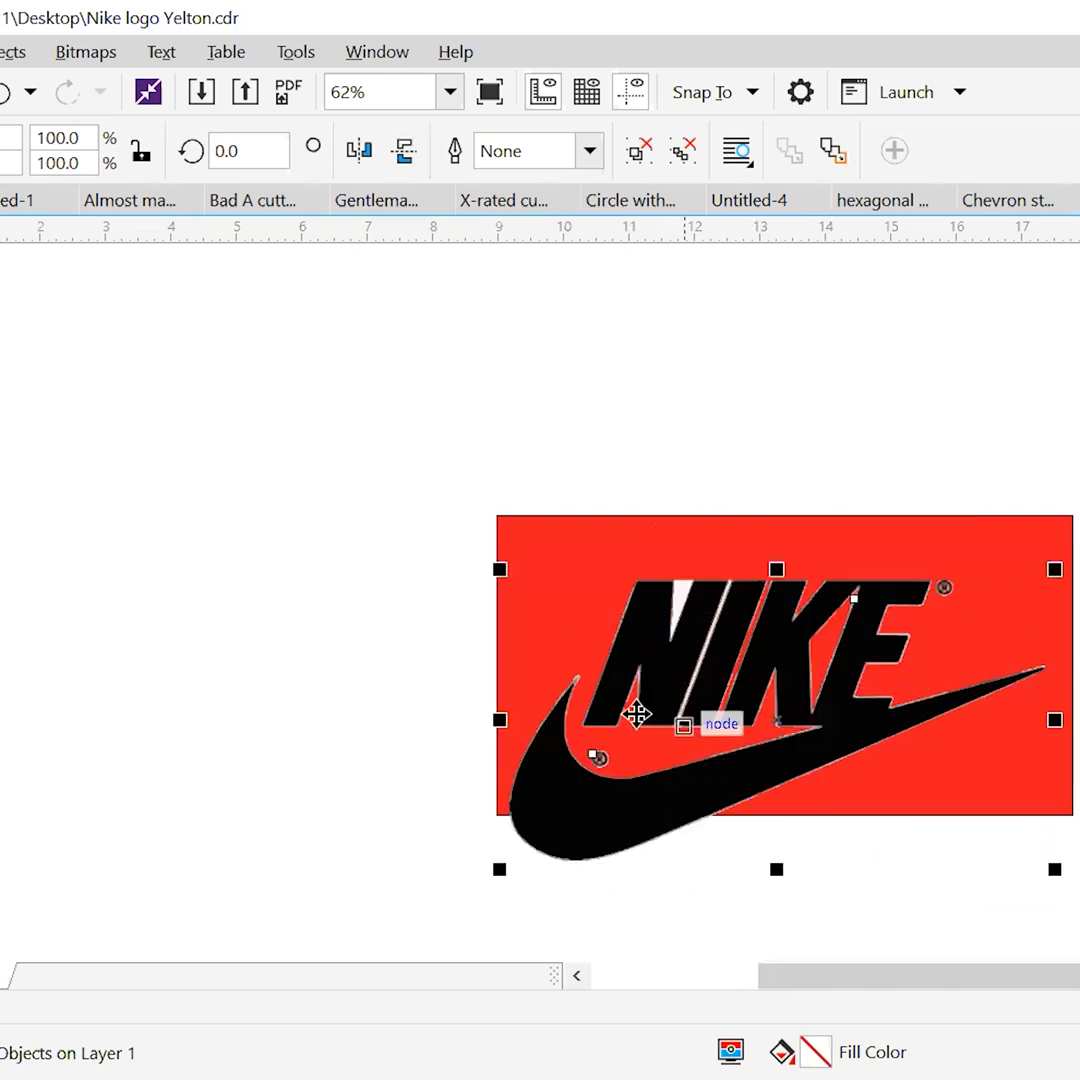
pyautogui.scroll(5, 672, 612)
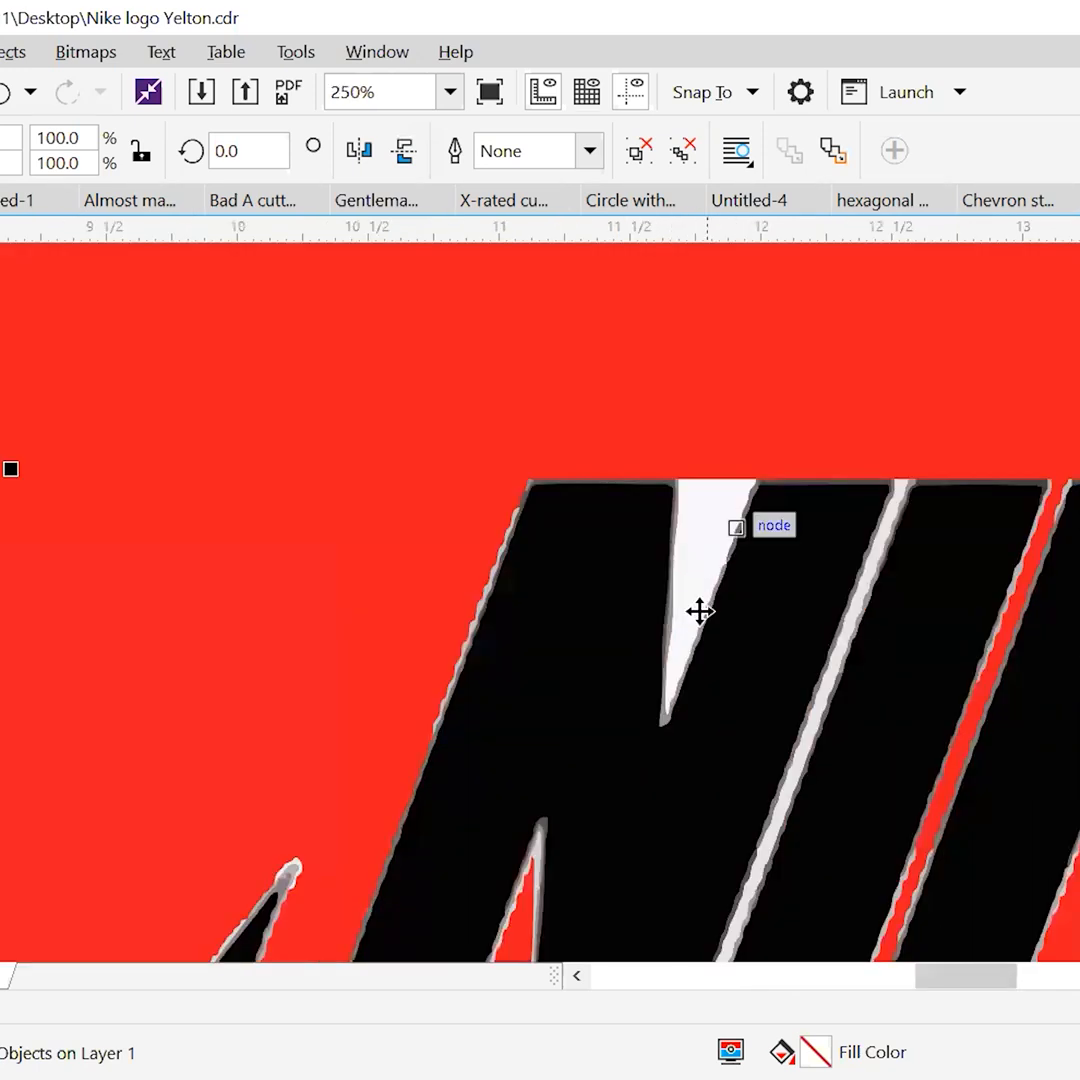
pyautogui.scroll(-5, 533, 596)
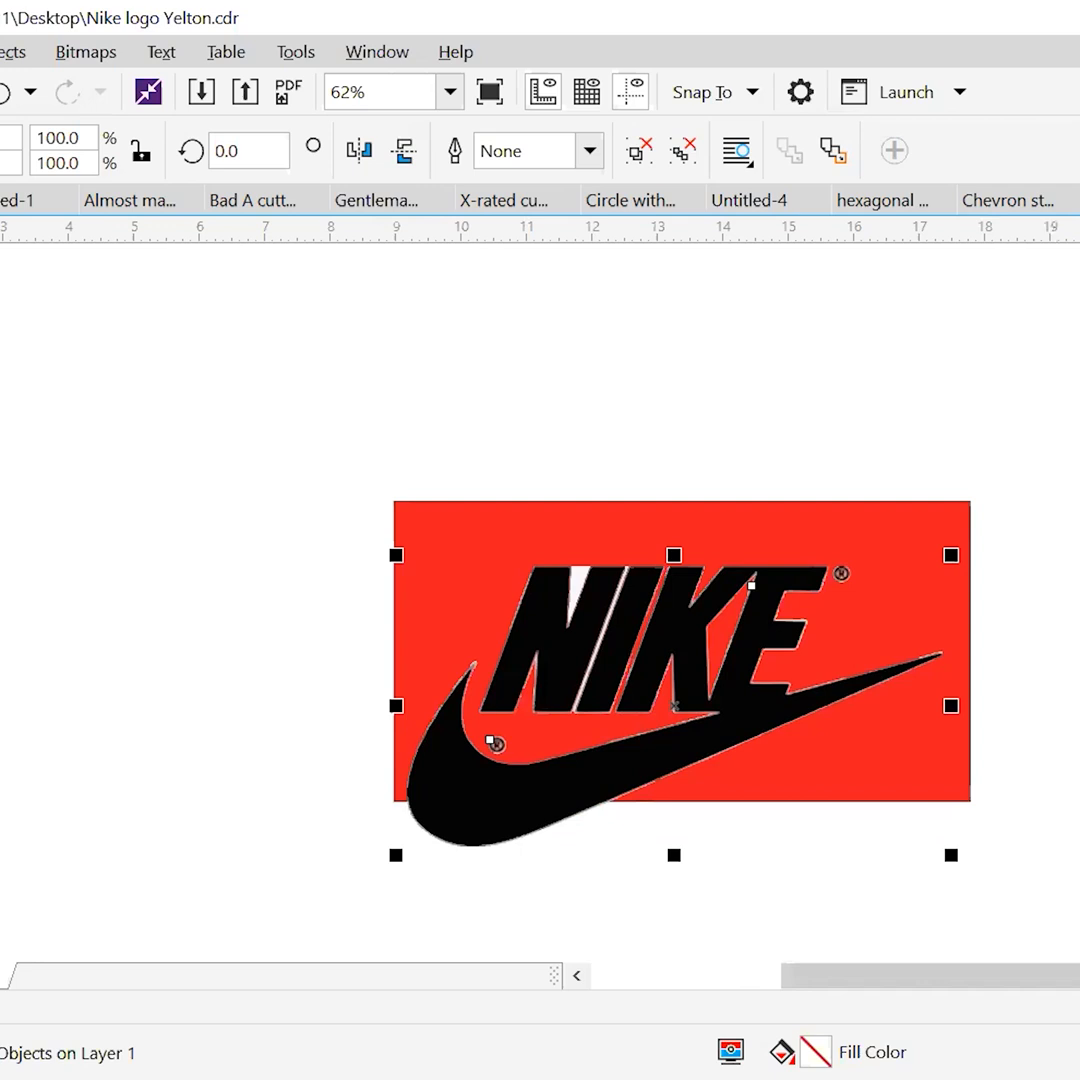
pyautogui.moveTo(562, 670); pyautogui.dragTo(116, 476)
pyautogui.moveTo(638, 640); pyautogui.dragTo(1075, 744)
# Remove the fill color from the traced Nike logo and give its curves a Hairline outline.
pyautogui.click(157, 470)
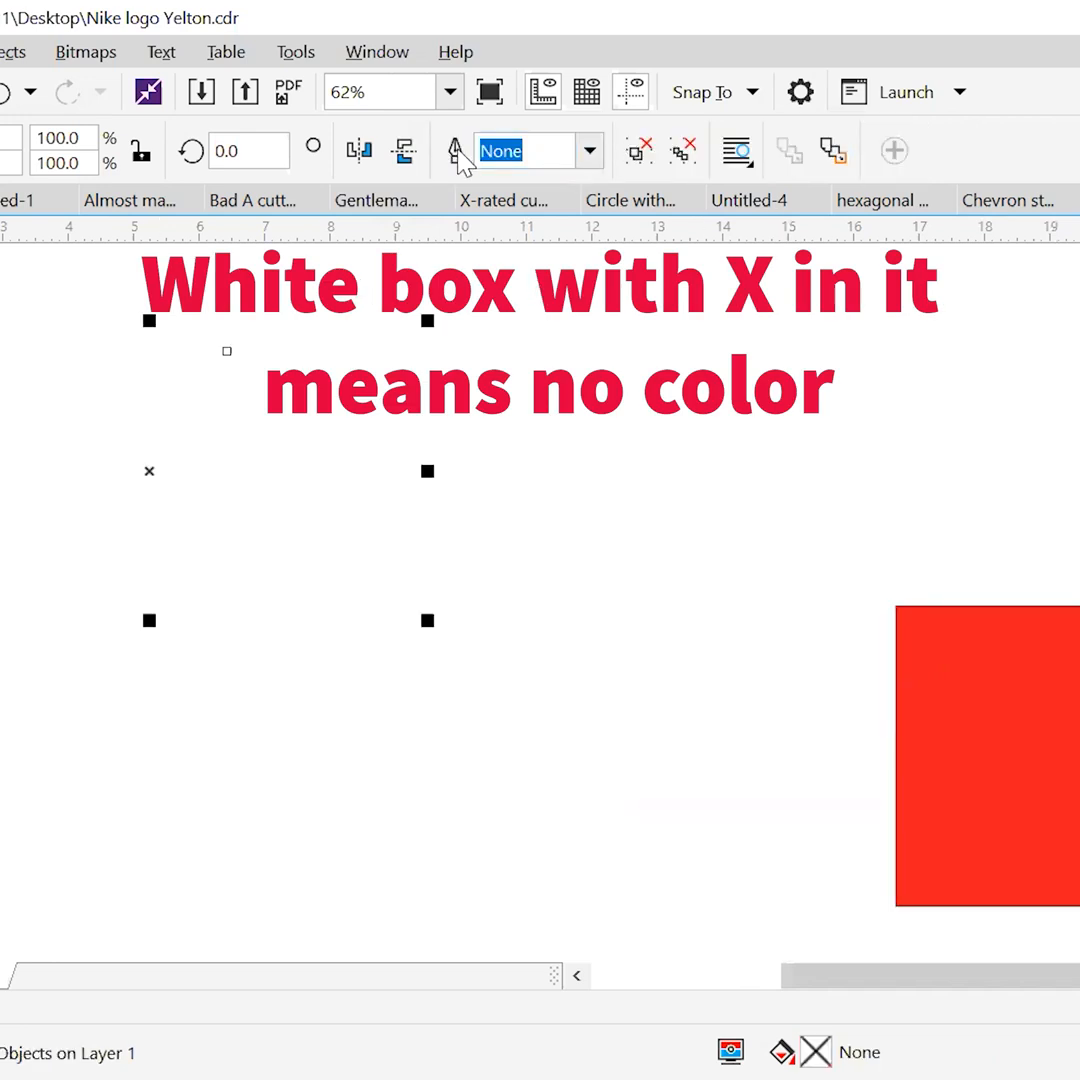
pyautogui.click(567, 207)
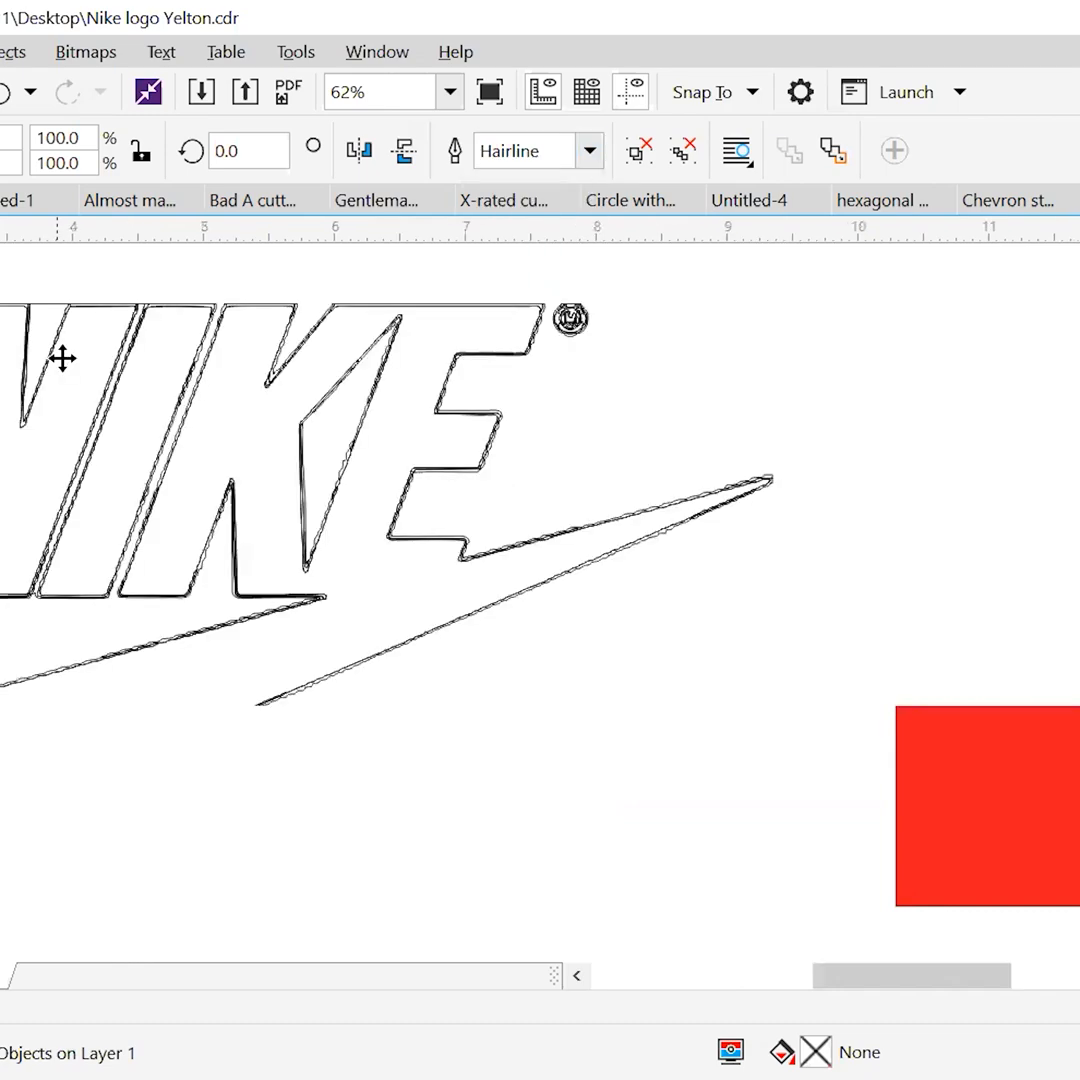
pyautogui.scroll(1, 145, 375)
pyautogui.scroll(1, 270, 455)
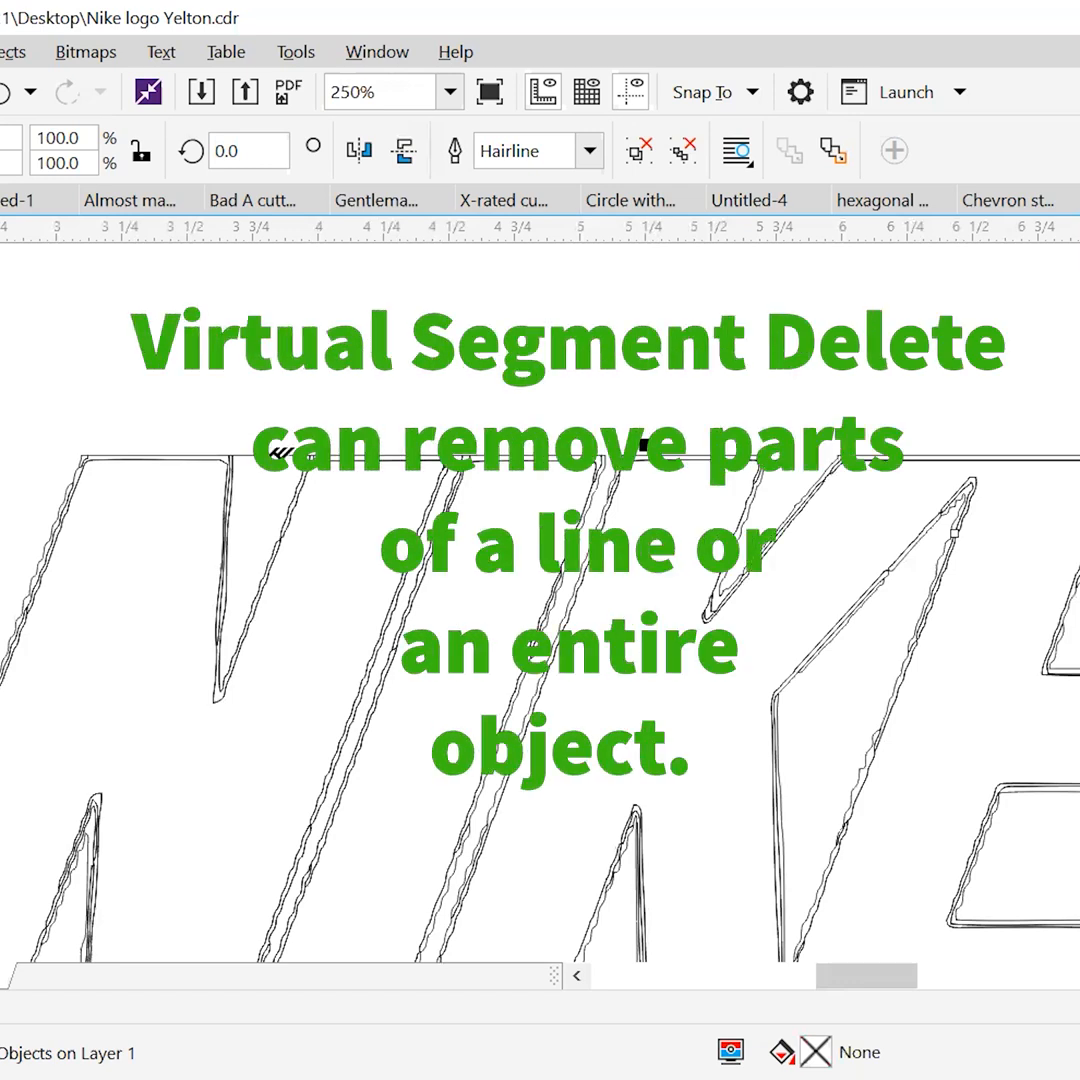
# Remove the short top-edge line segment bridging the gap between two adjacent Nike letters using Virtual Segment Delete.
pyautogui.scroll(2, 460, 452)
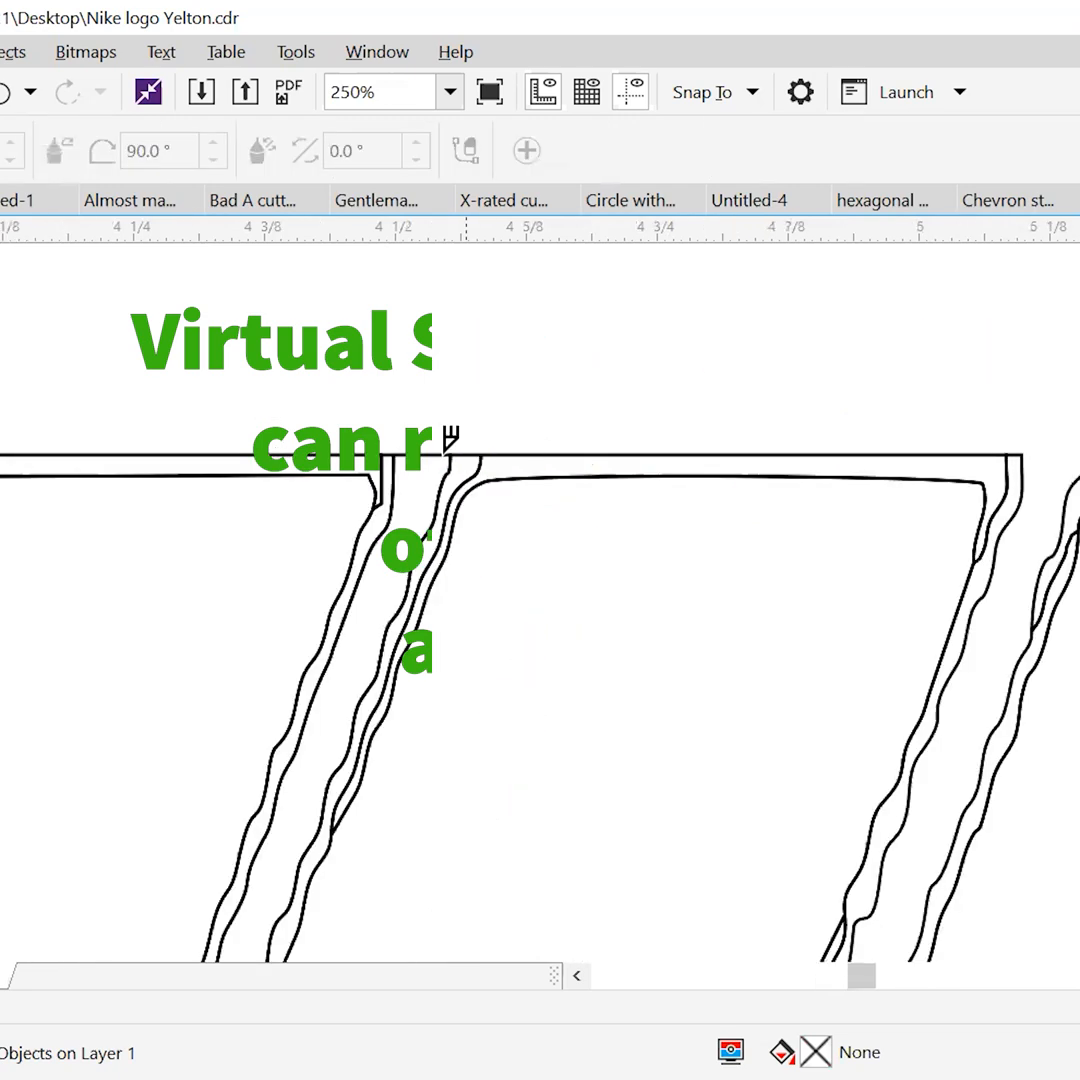
pyautogui.scroll(4, 450, 442)
pyautogui.click(365, 455)
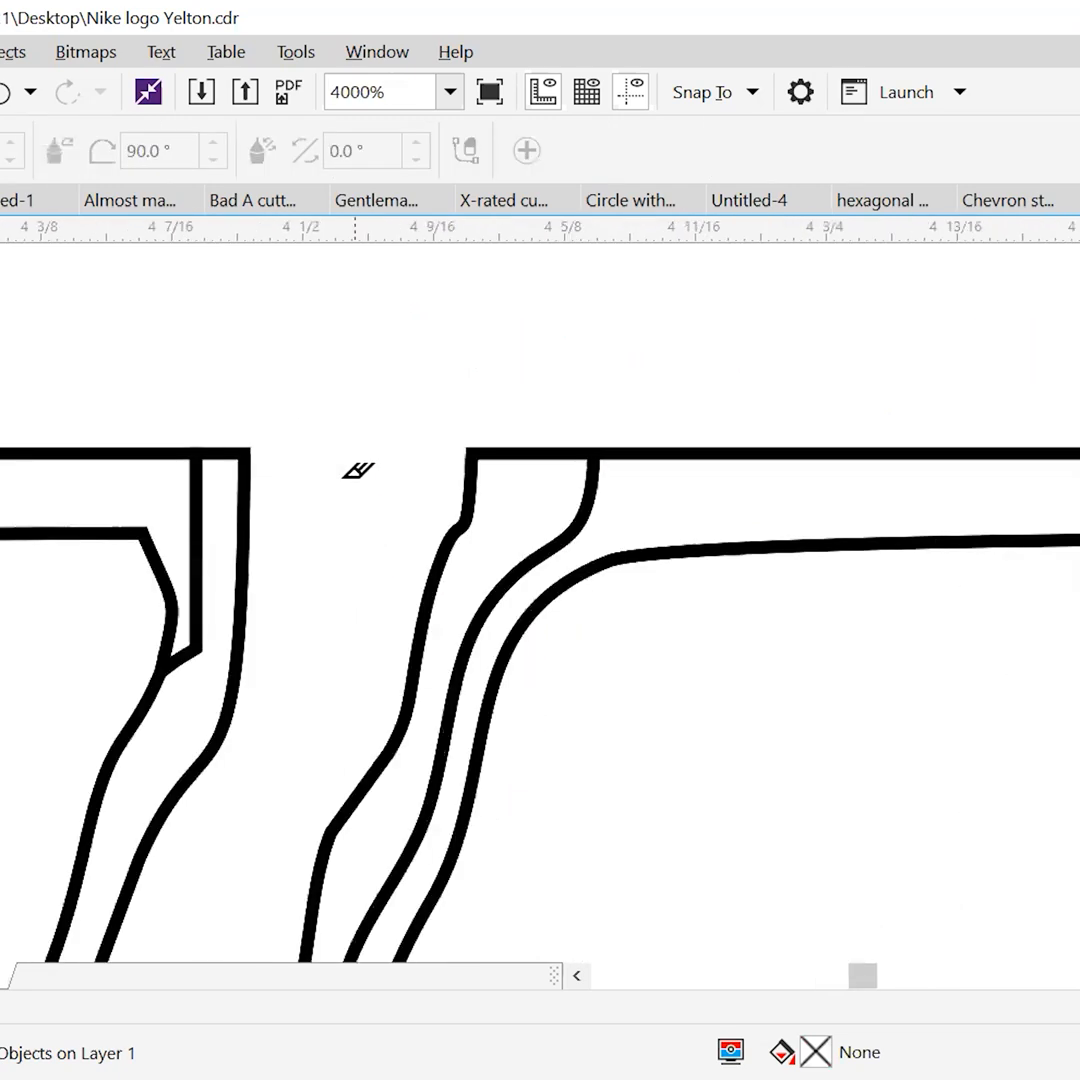
pyautogui.scroll(-4, 345, 462)
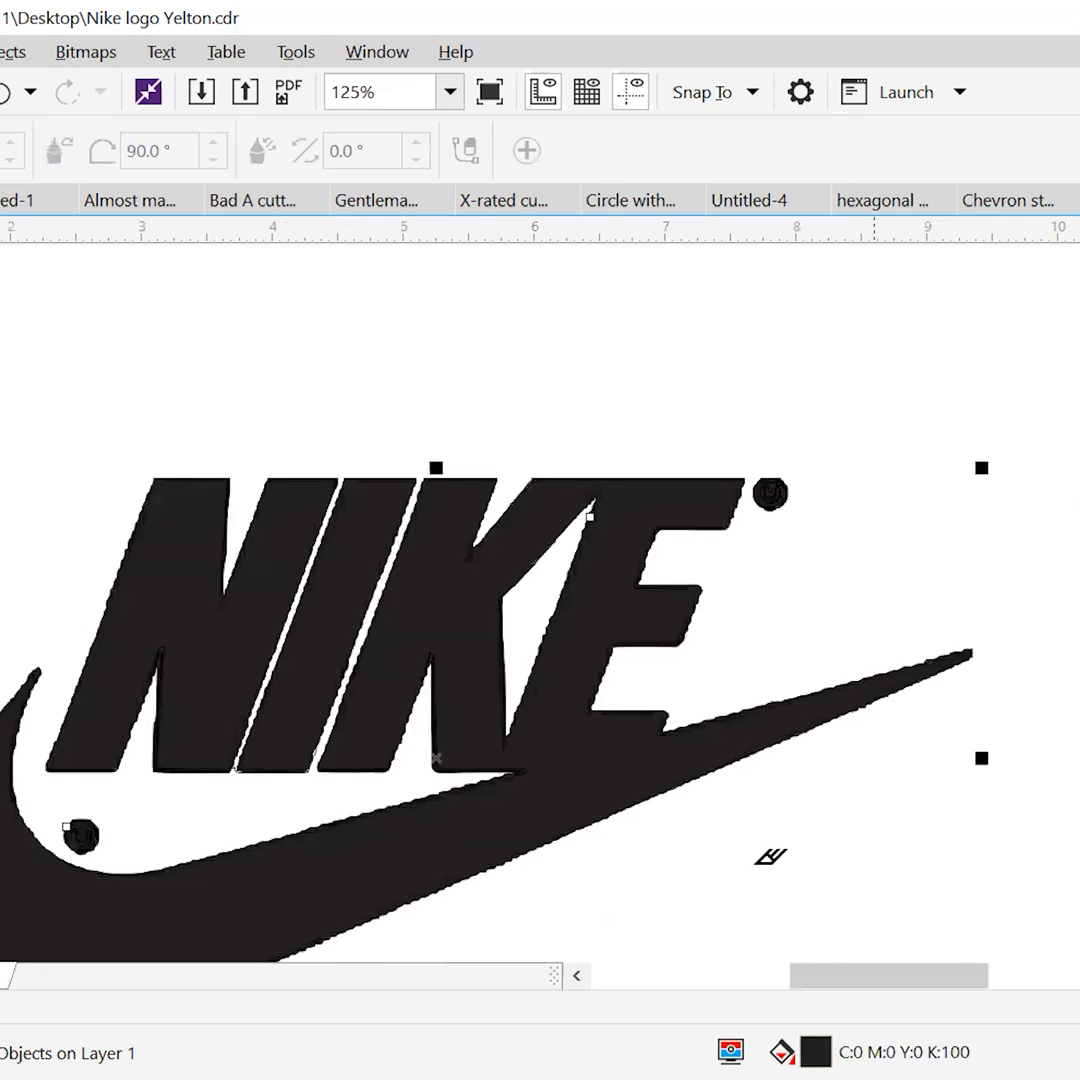
# Delete the round registered-trademark mark beside the E of the traced logo.
pyautogui.scroll(2, 780, 505)
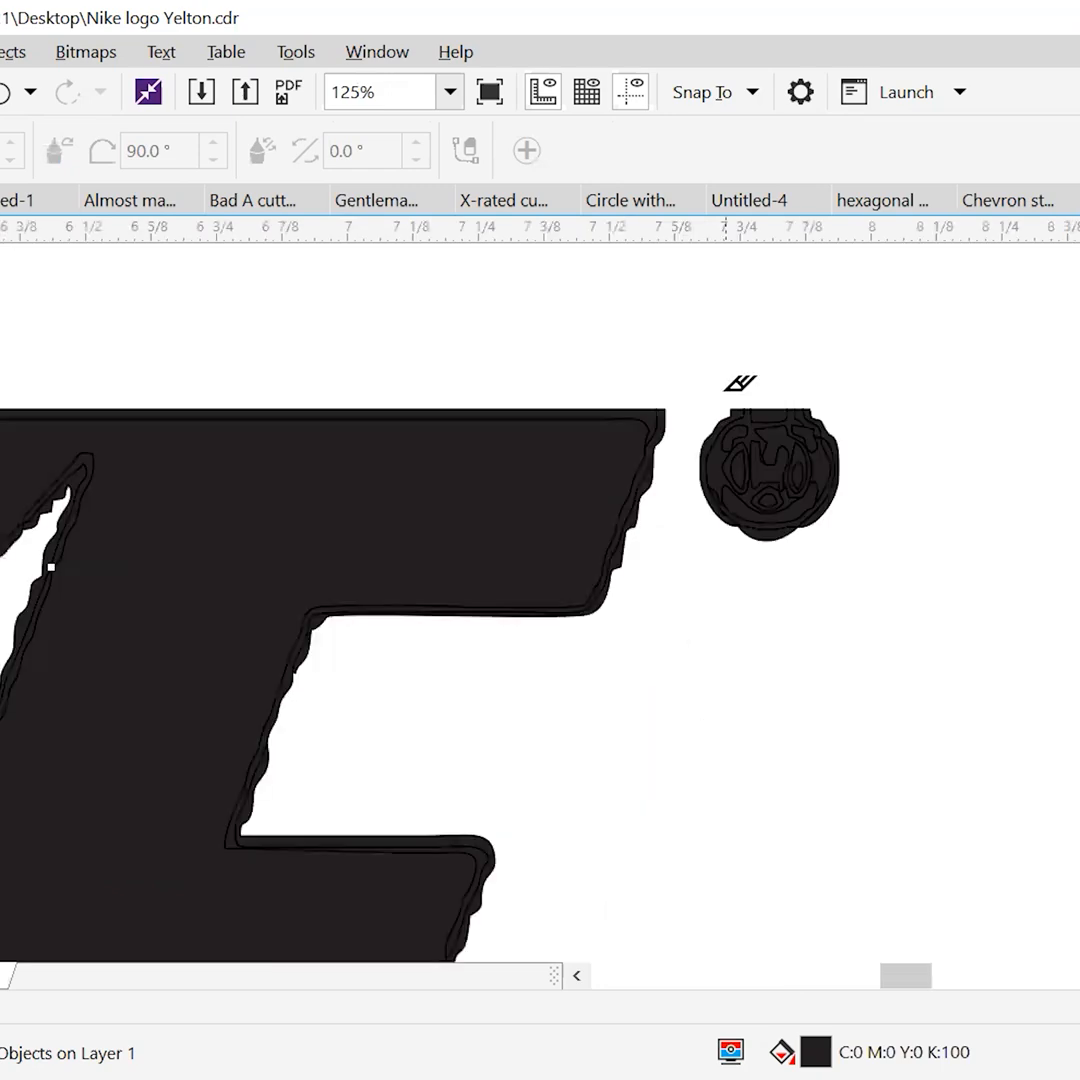
pyautogui.press('Delete')
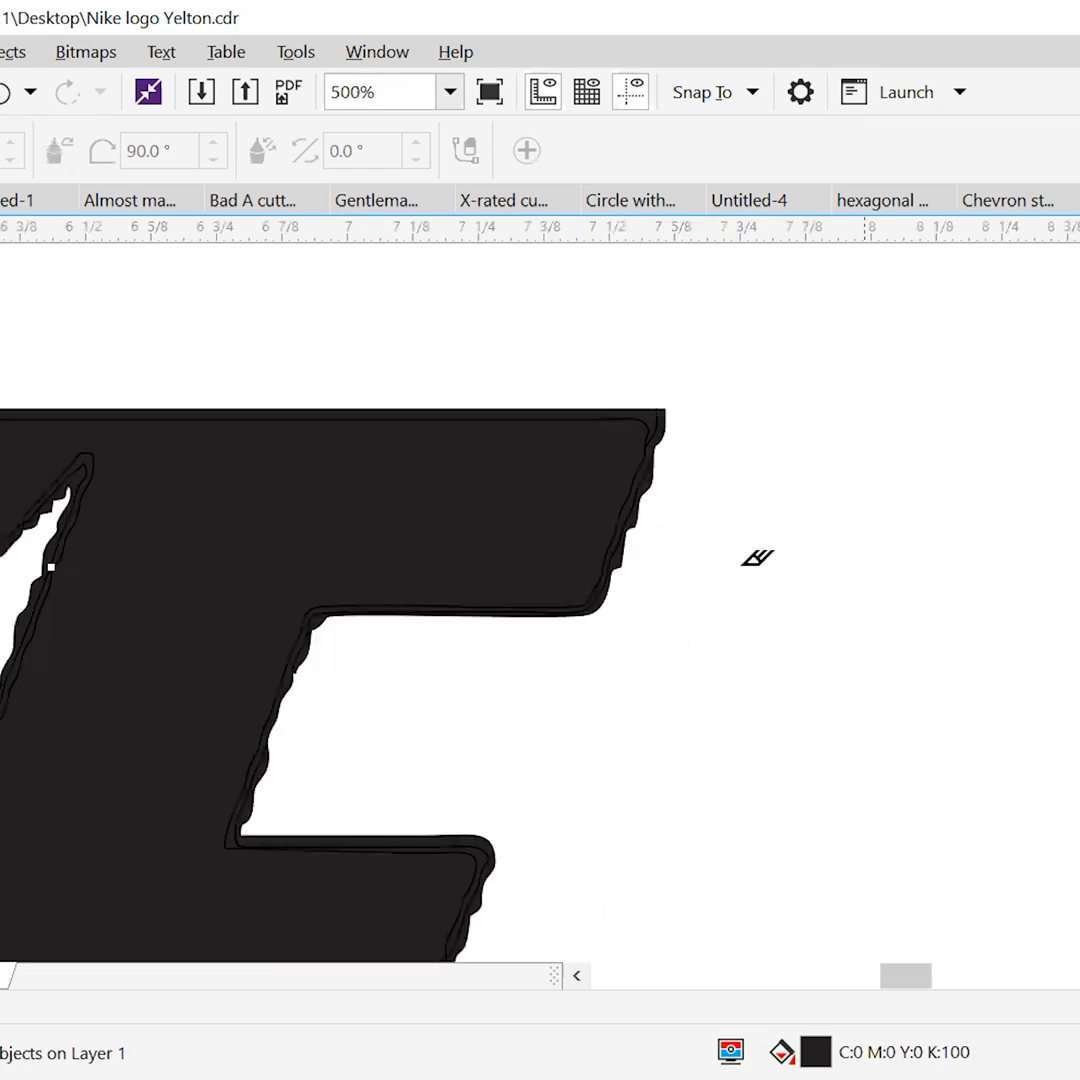
pyautogui.scroll(-2, 718, 564)
# Delete the other round trademark mark inside the swoosh's curve, including its leftover line fragments.
pyautogui.moveTo(669, 598); pyautogui.dragTo(1048, 356)
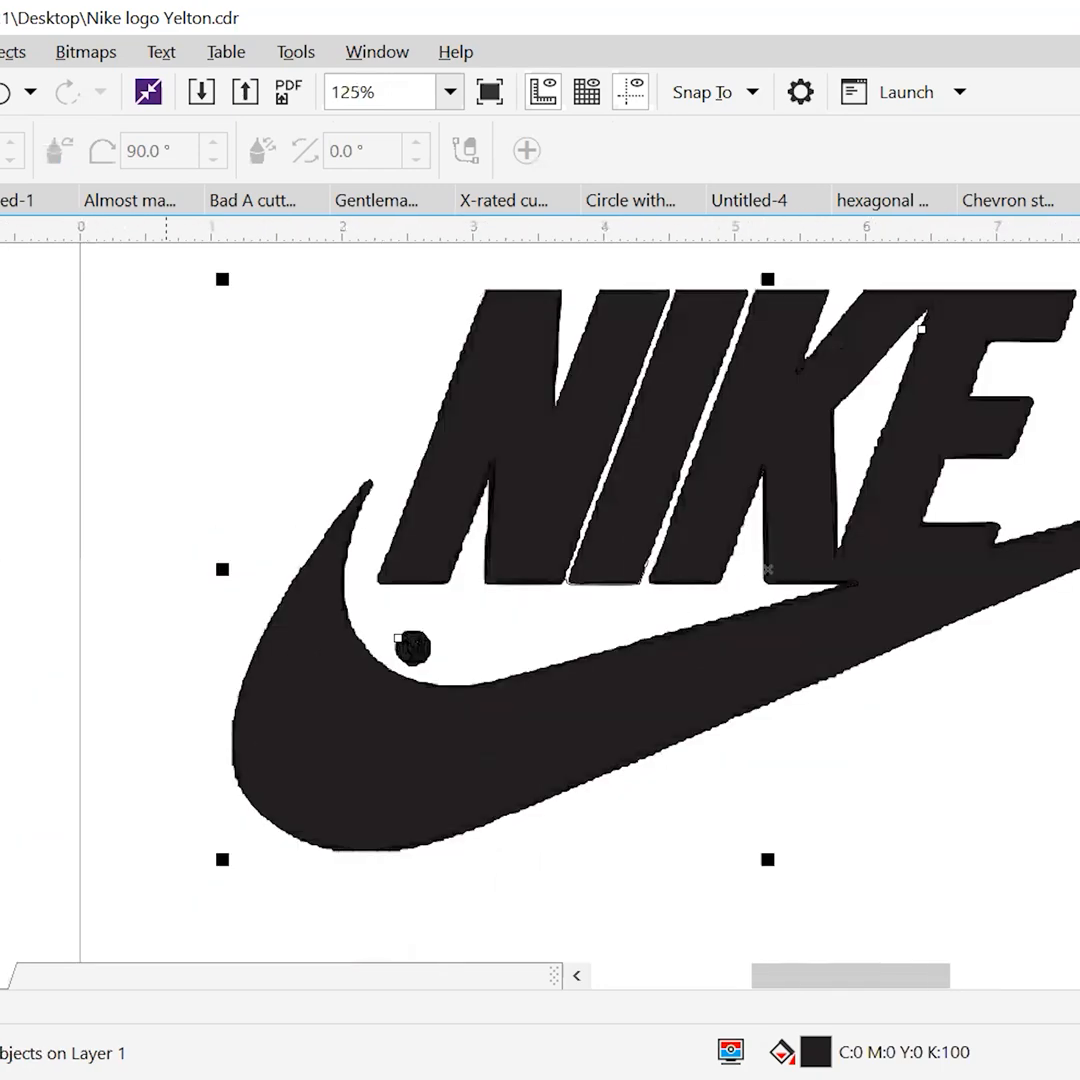
pyautogui.scroll(2, 382, 662)
pyautogui.moveTo(419, 552); pyautogui.dragTo(528, 593)
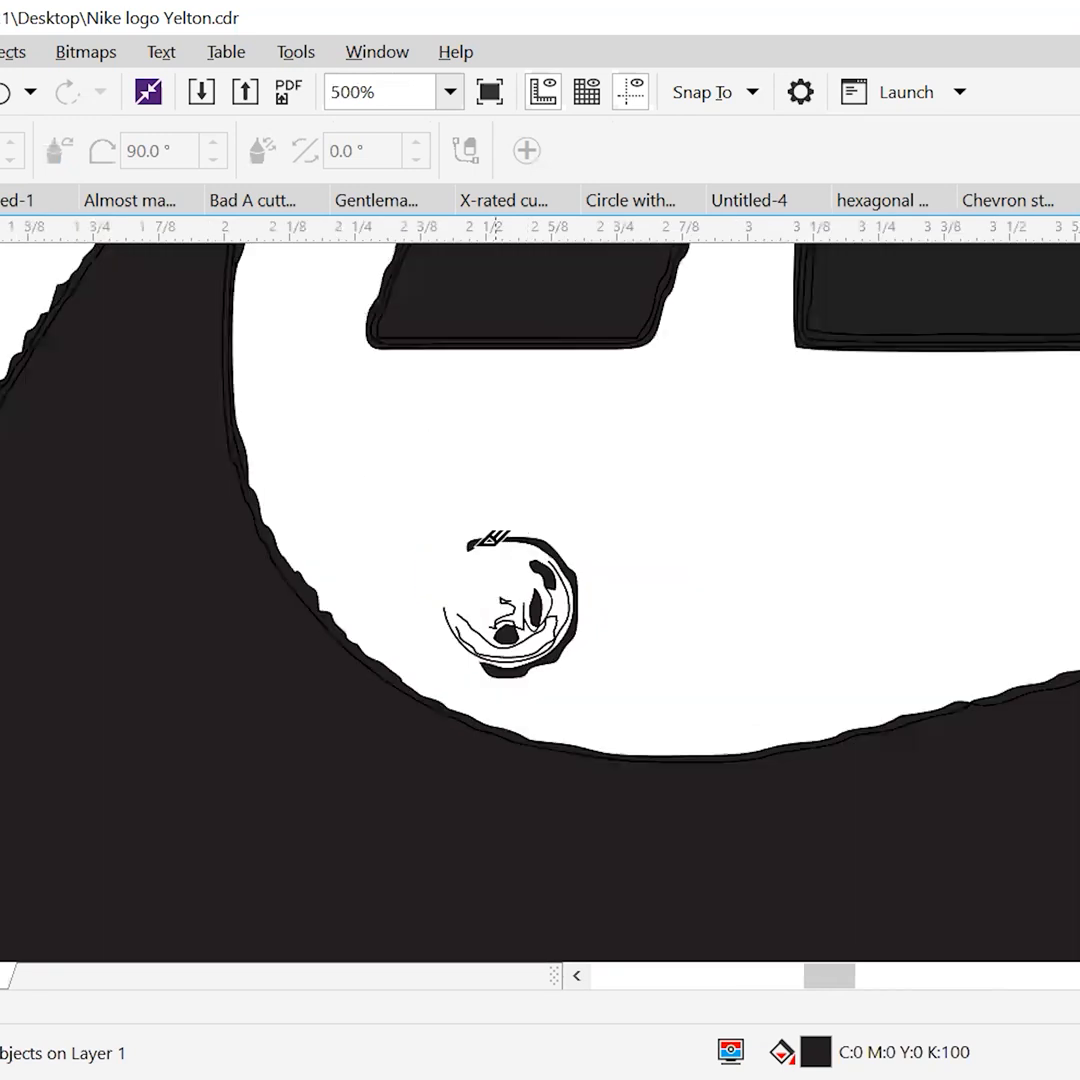
pyautogui.press('Delete')
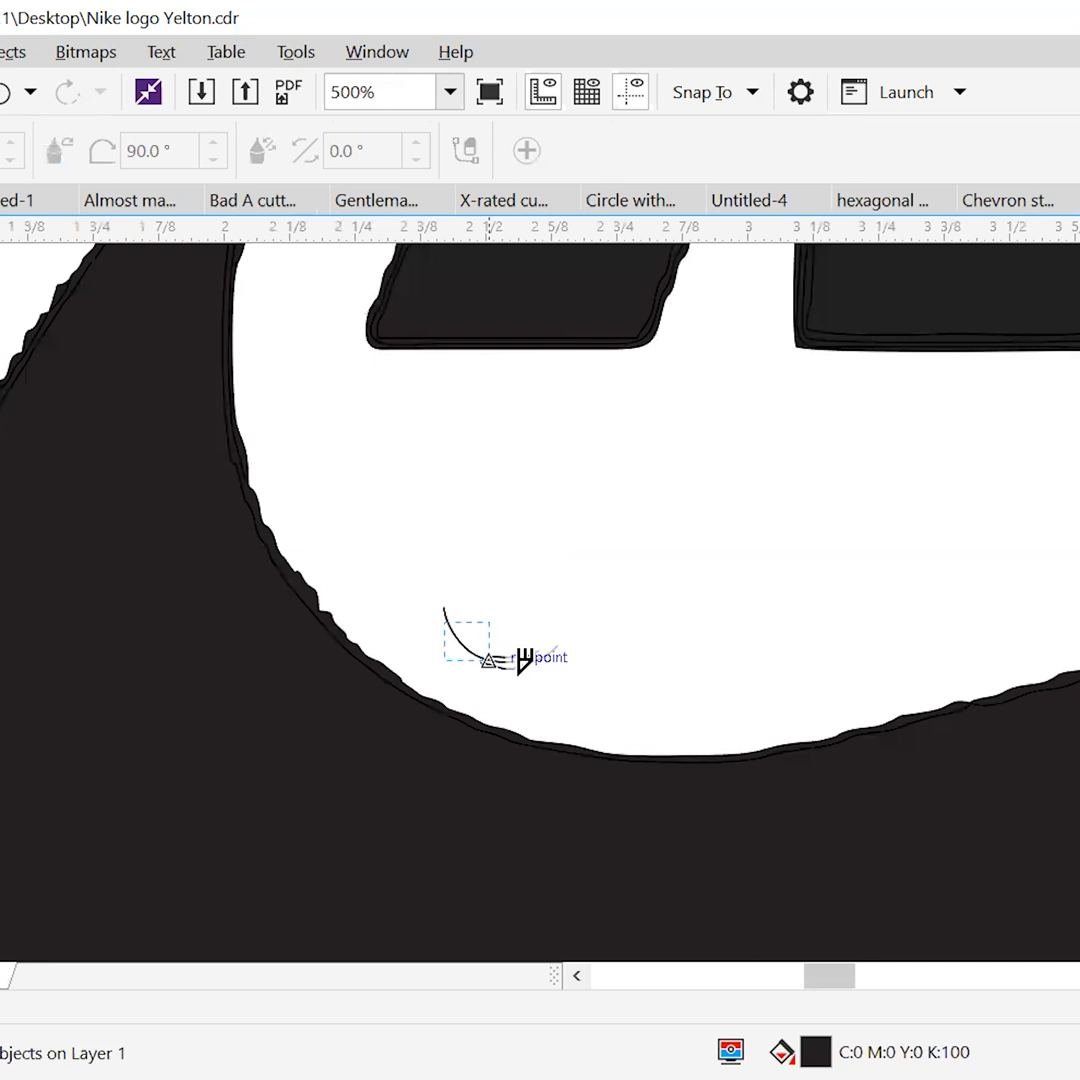
pyautogui.scroll(-2, 494, 578)
pyautogui.scroll(-3, 500, 580)
pyautogui.moveTo(558, 617); pyautogui.dragTo(248, 707)
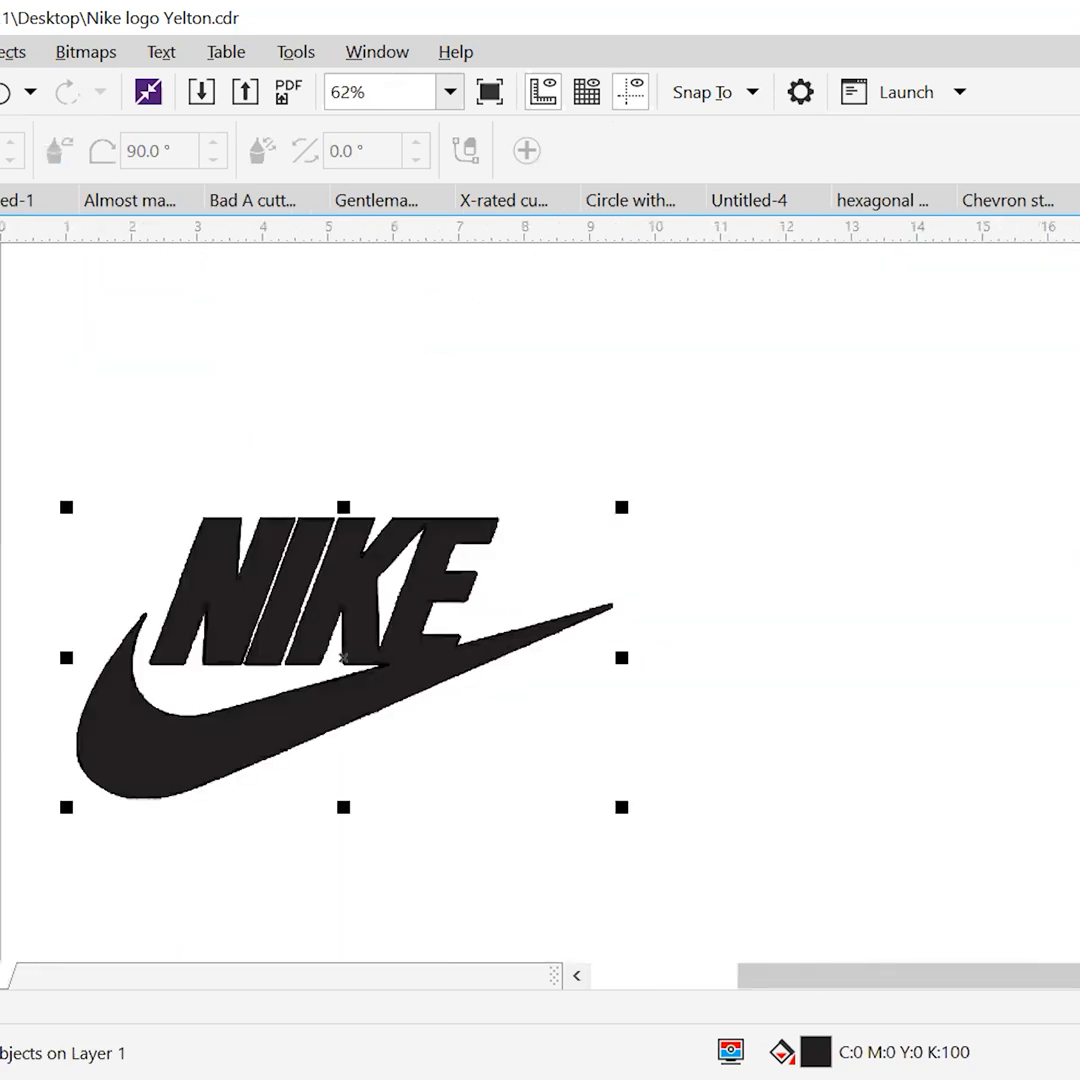
# Delete the red rectangle at the page's right edge.
pyautogui.press('space')
pyautogui.scroll(-1, 422, 562)
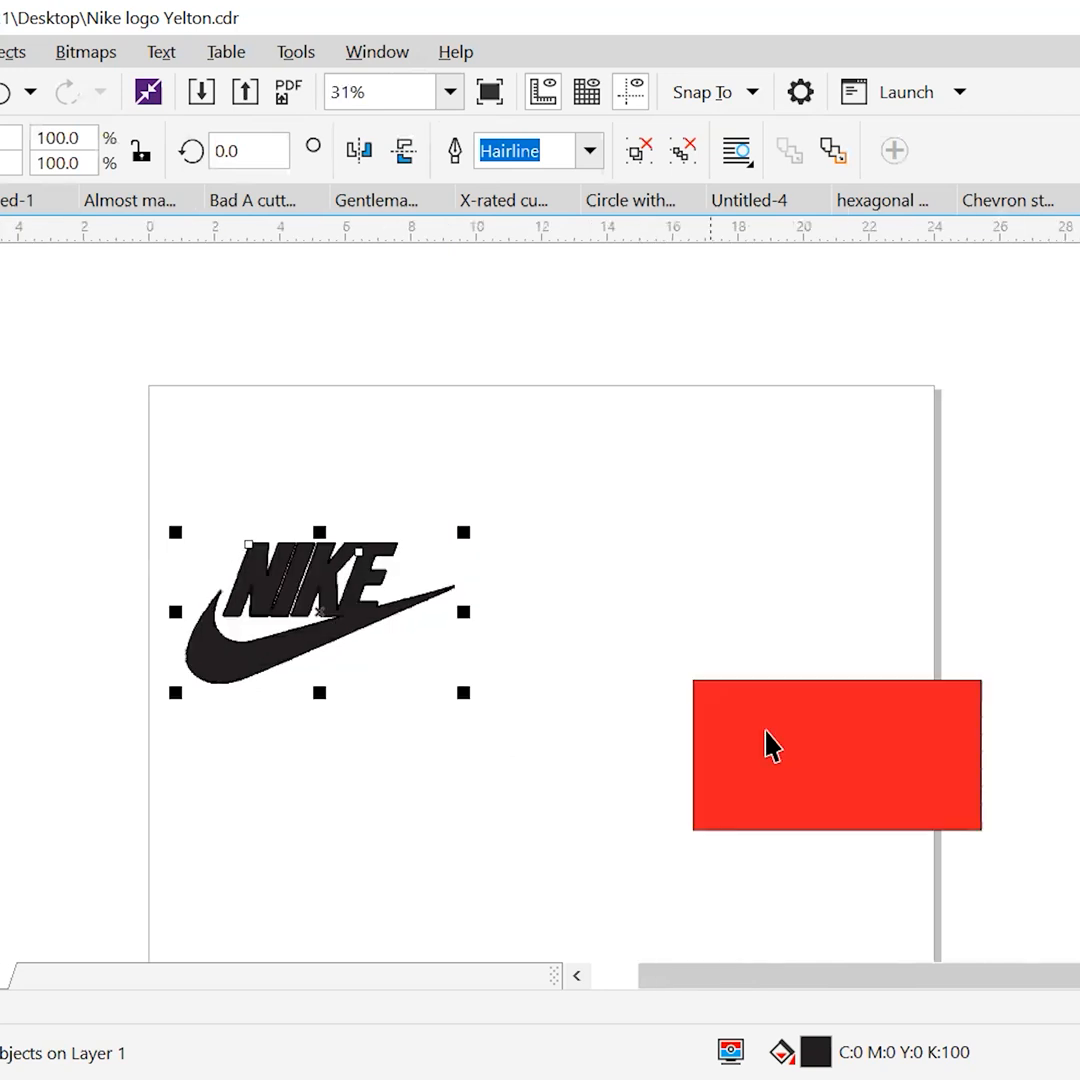
pyautogui.click(780, 734)
pyautogui.press('Delete')
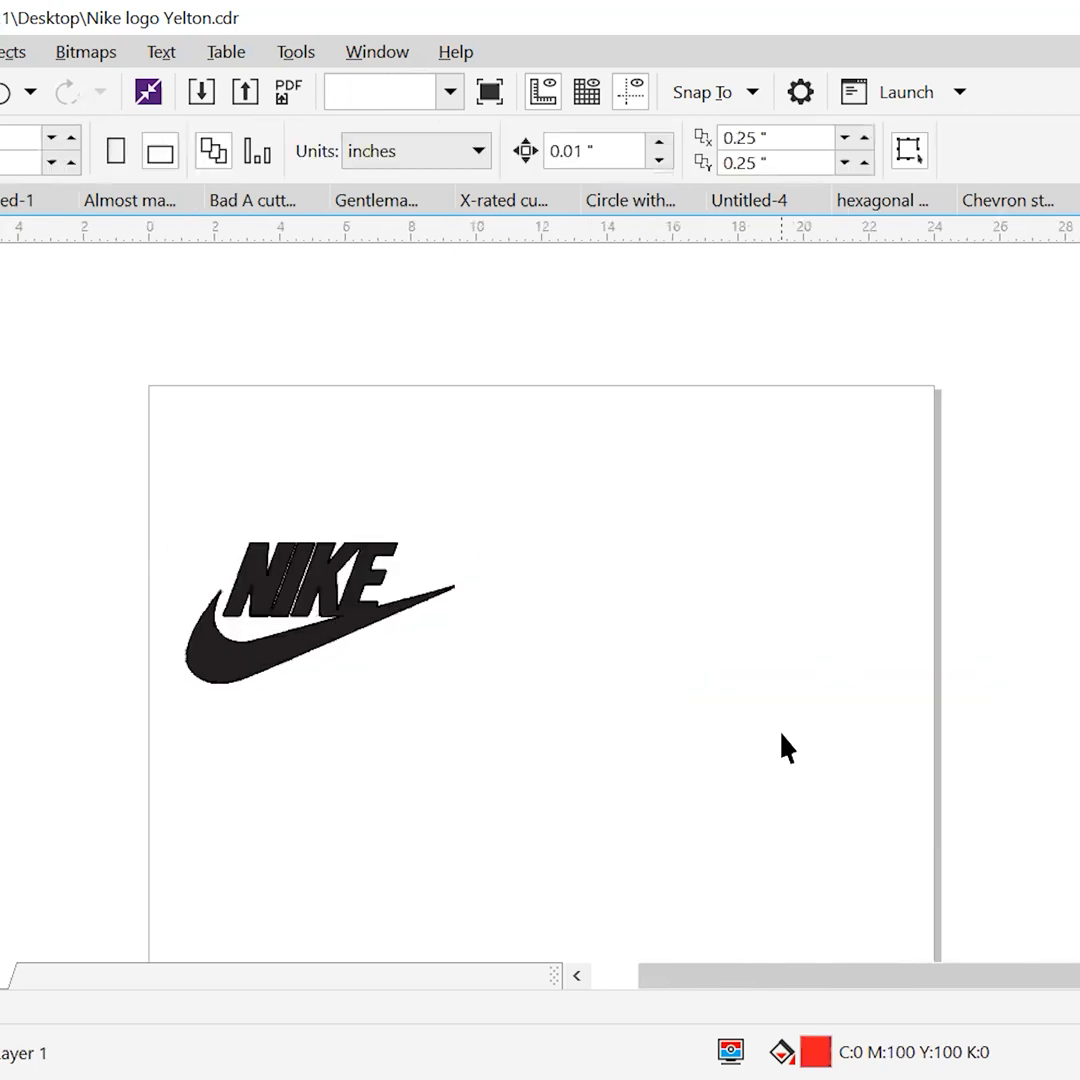
# Scale the Nike logo proportionally to 152.4% and place it in the page's lower-right area.
pyautogui.click(359, 590)
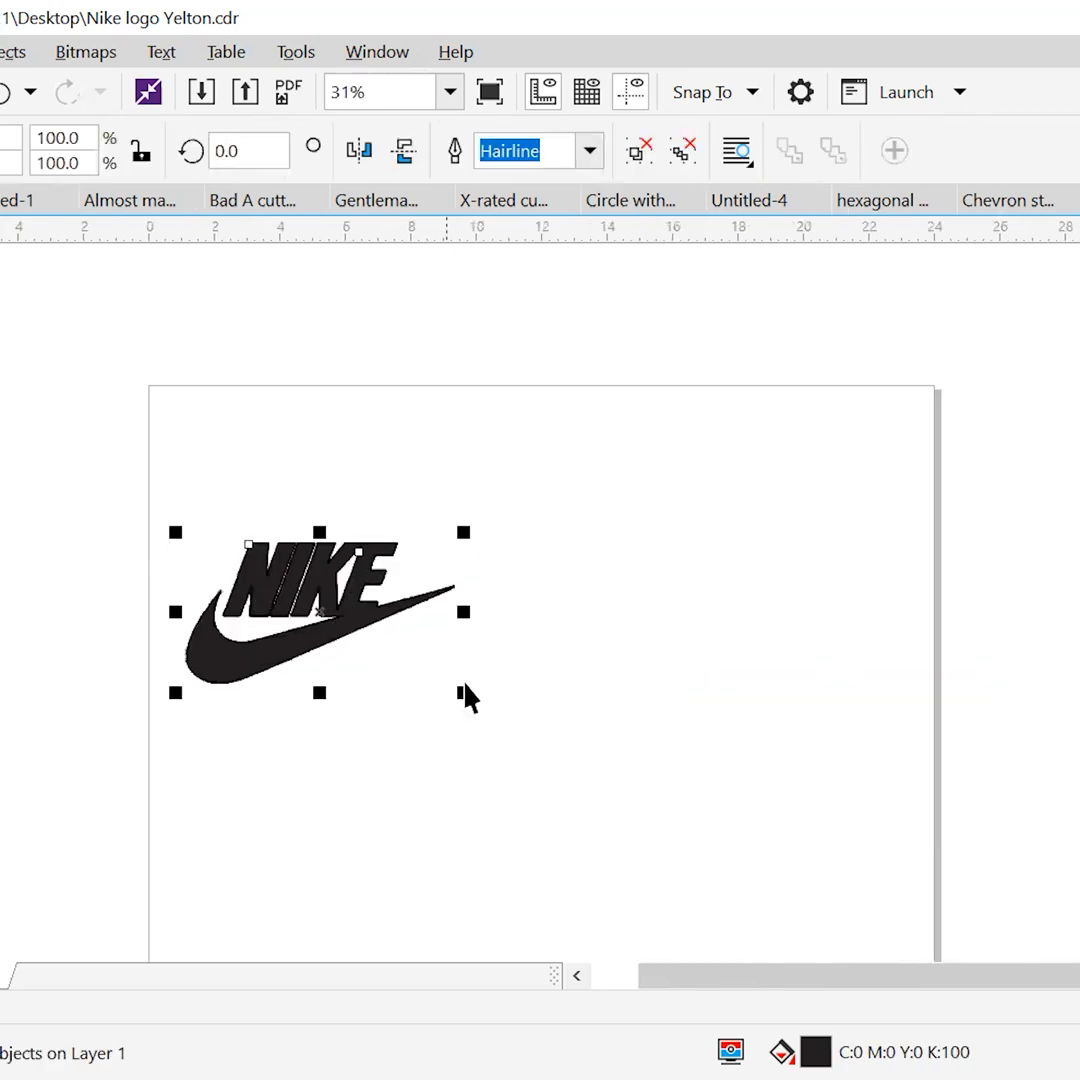
pyautogui.moveTo(463, 690); pyautogui.dragTo(656, 793)
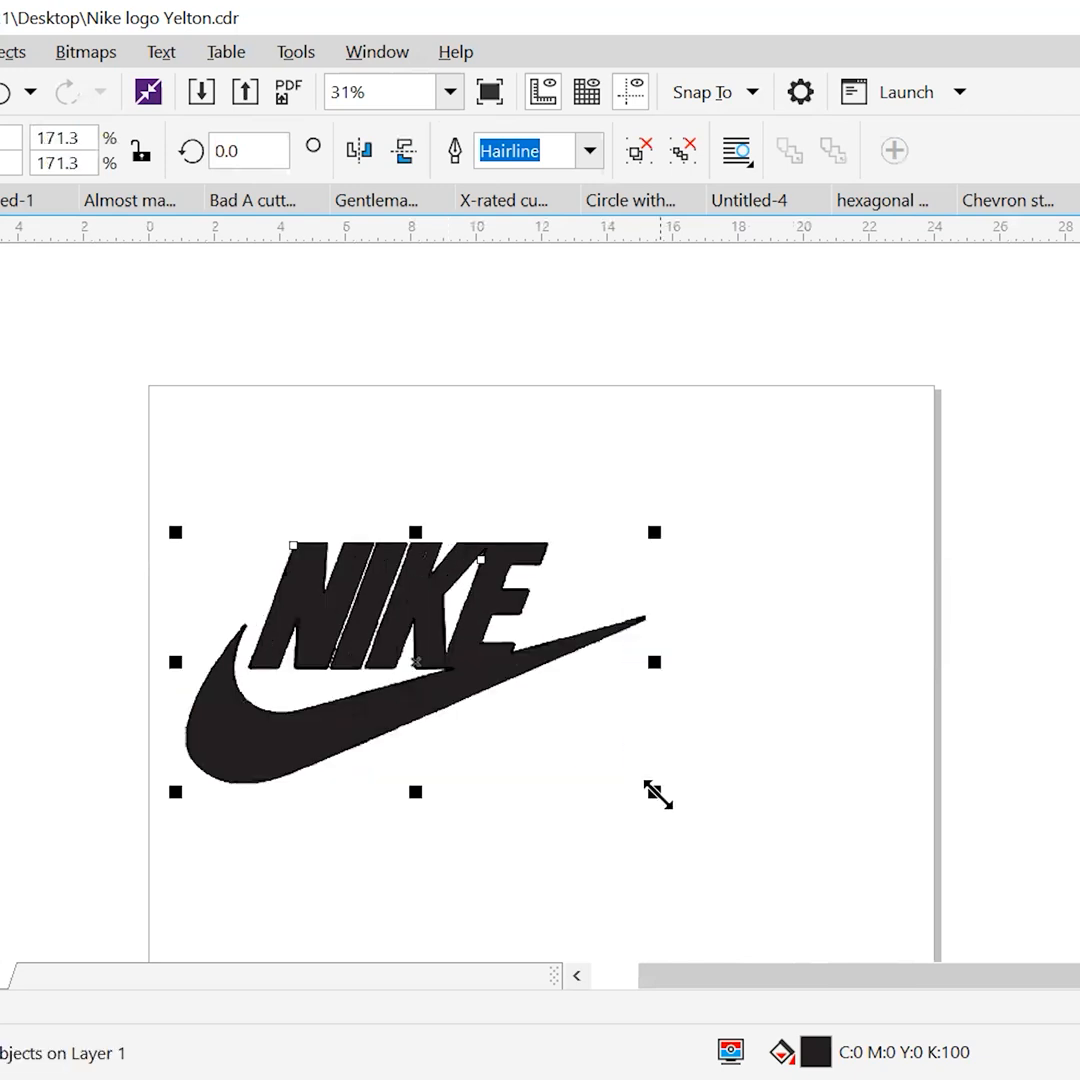
pyautogui.scroll(-1, 864, 944)
pyautogui.moveTo(174, 472); pyautogui.dragTo(477, 659)
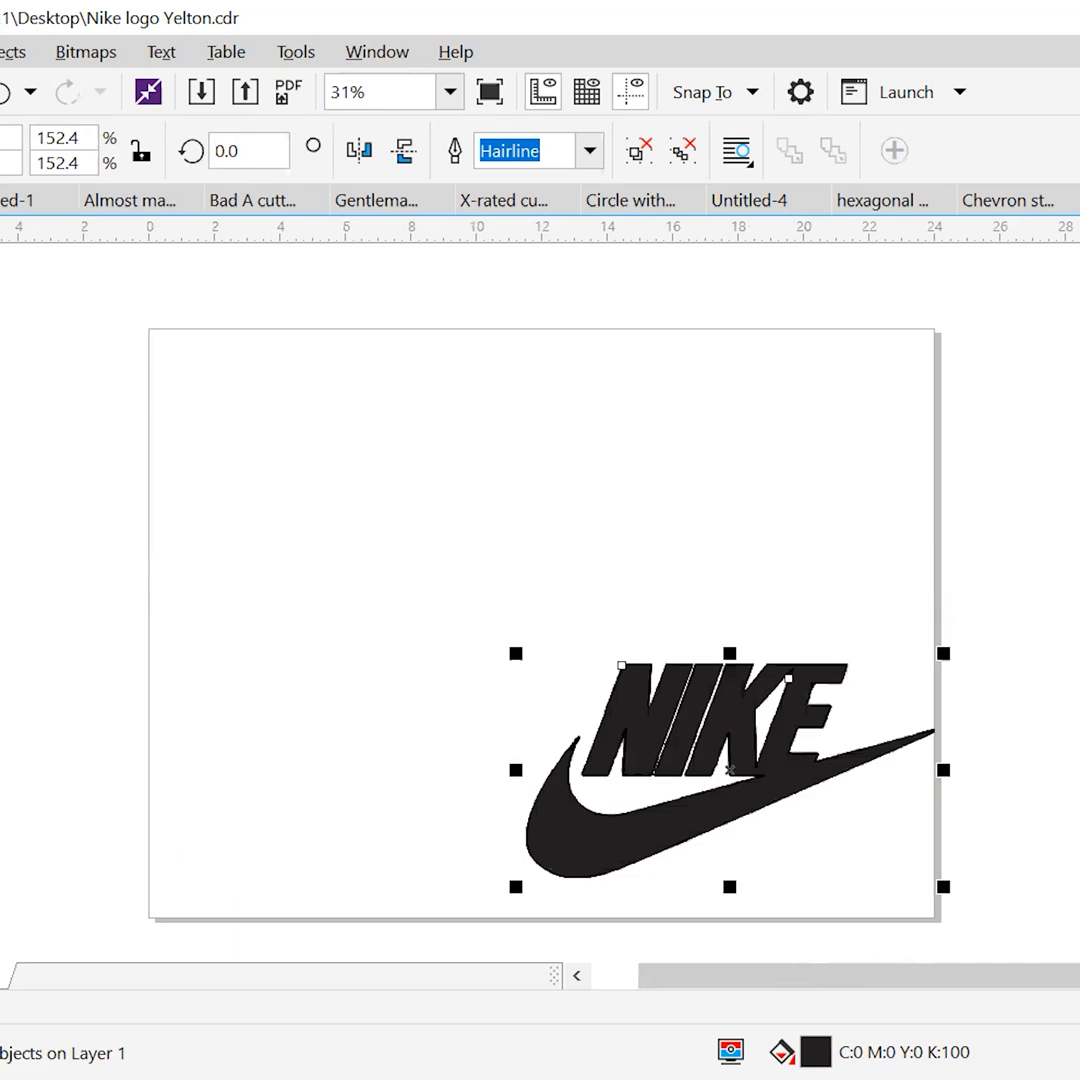
# Draw a rectangle in the upper-left part of the page and size it to about 12 by 8 inches.
pyautogui.press('F6')
pyautogui.moveTo(171, 349)
pyautogui.mouseDown()
pyautogui.moveTo(453, 511)
pyautogui.moveTo(505, 562)
pyautogui.mouseUp()
pyautogui.moveTo(580, 593); pyautogui.dragTo(581, 591)
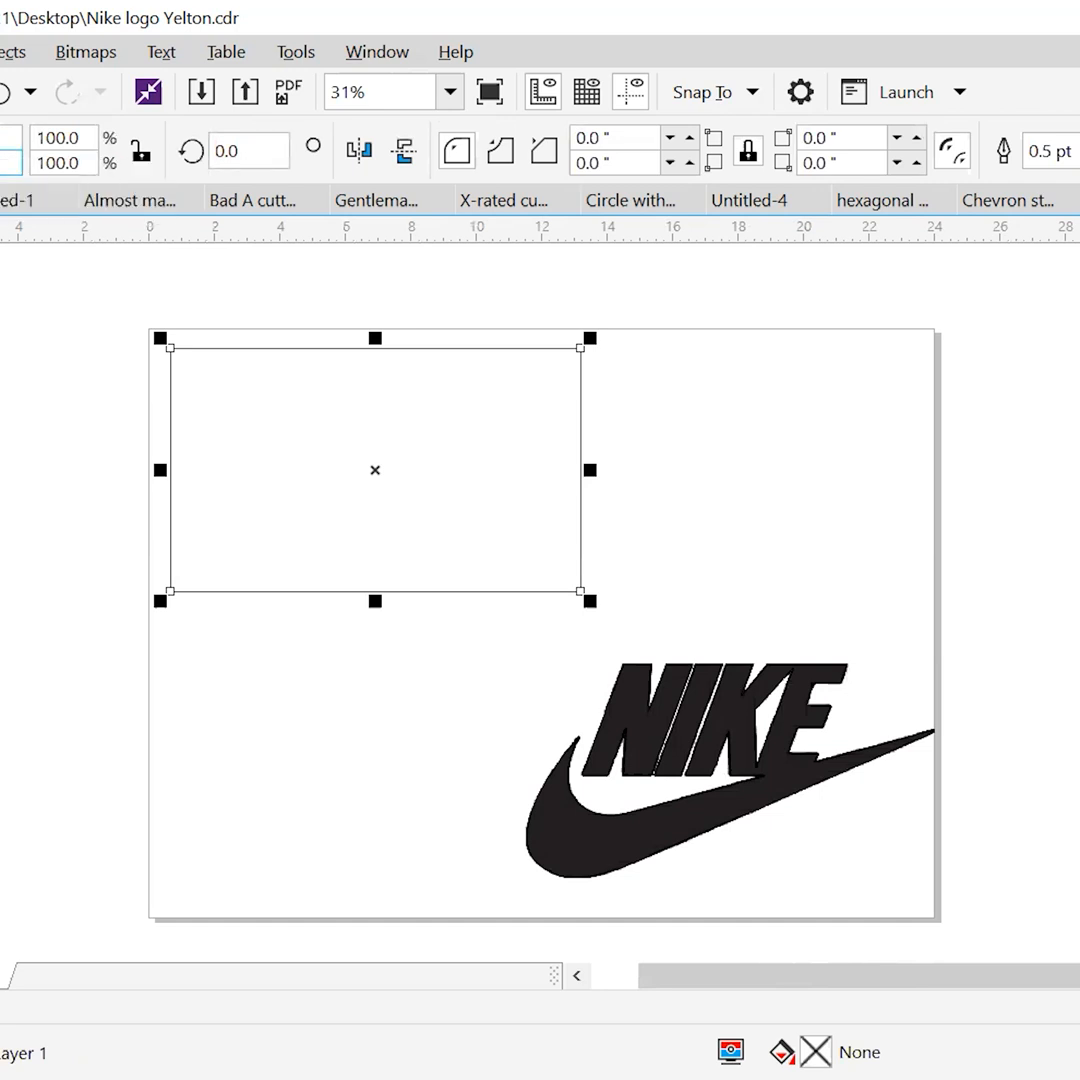
pyautogui.press('Return')
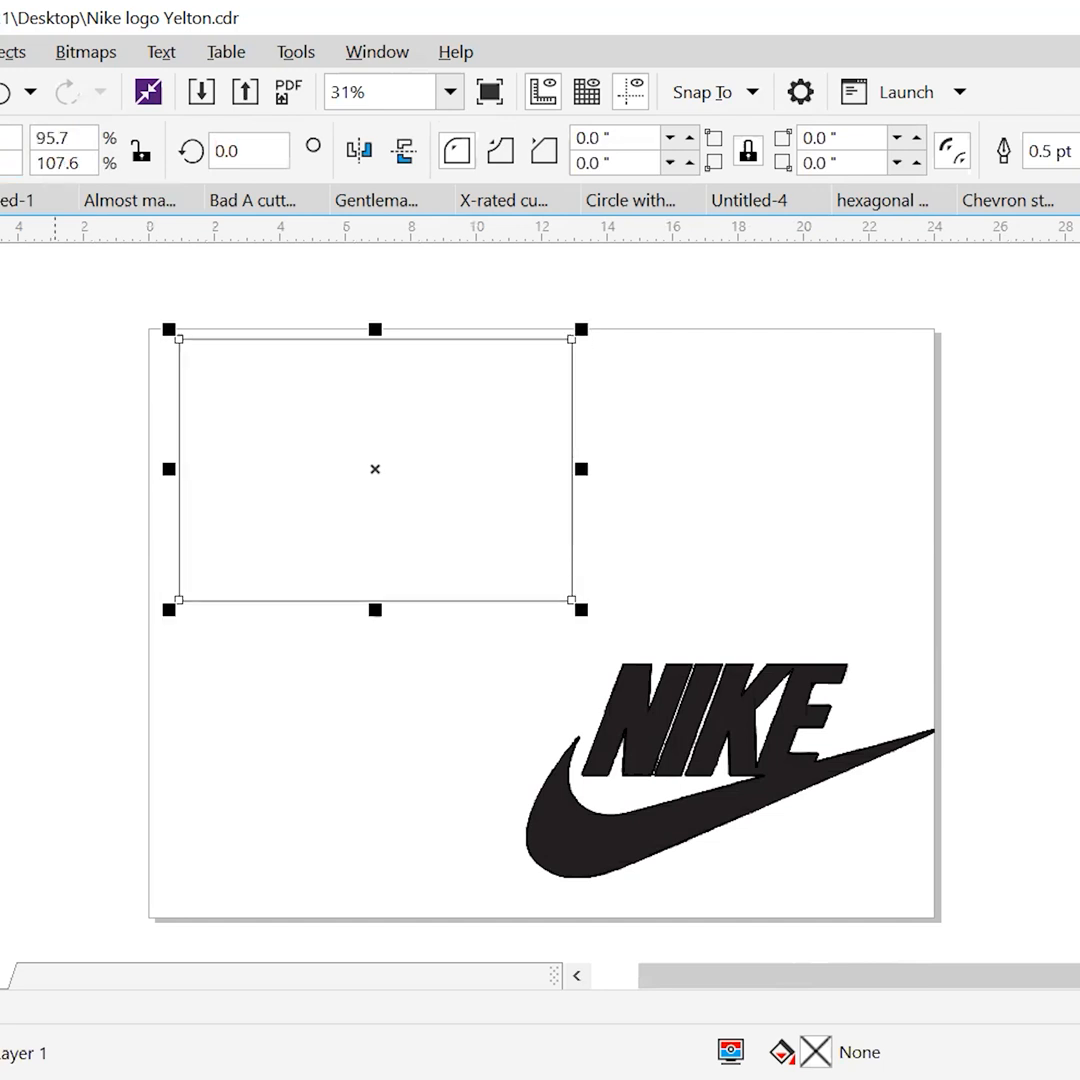
# Move the rectangle into the page's upper-left corner and nudge it left to line up with the page edge.
pyautogui.moveTo(374, 475); pyautogui.dragTo(353, 456)
pyautogui.press('Left')
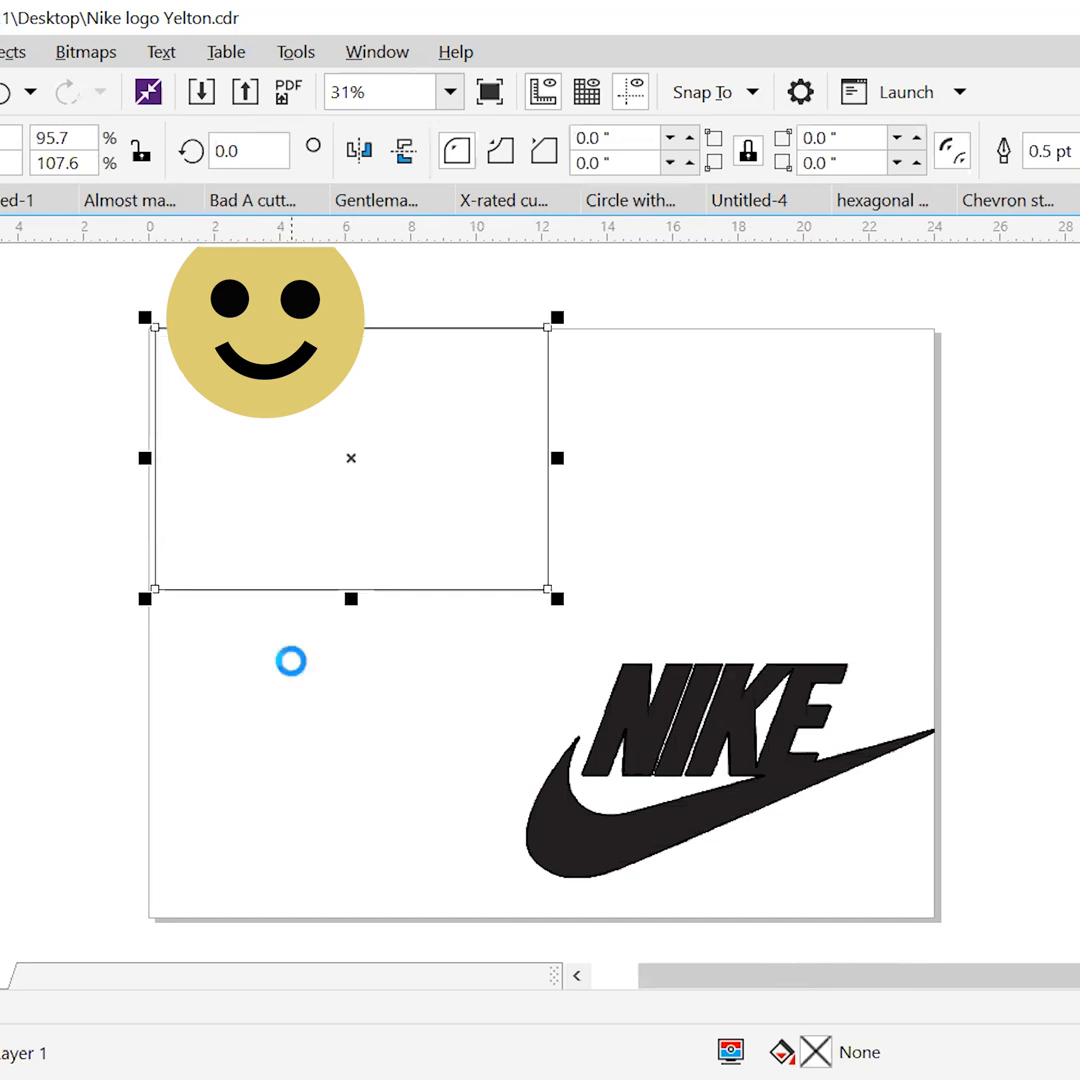
pyautogui.press('Left')
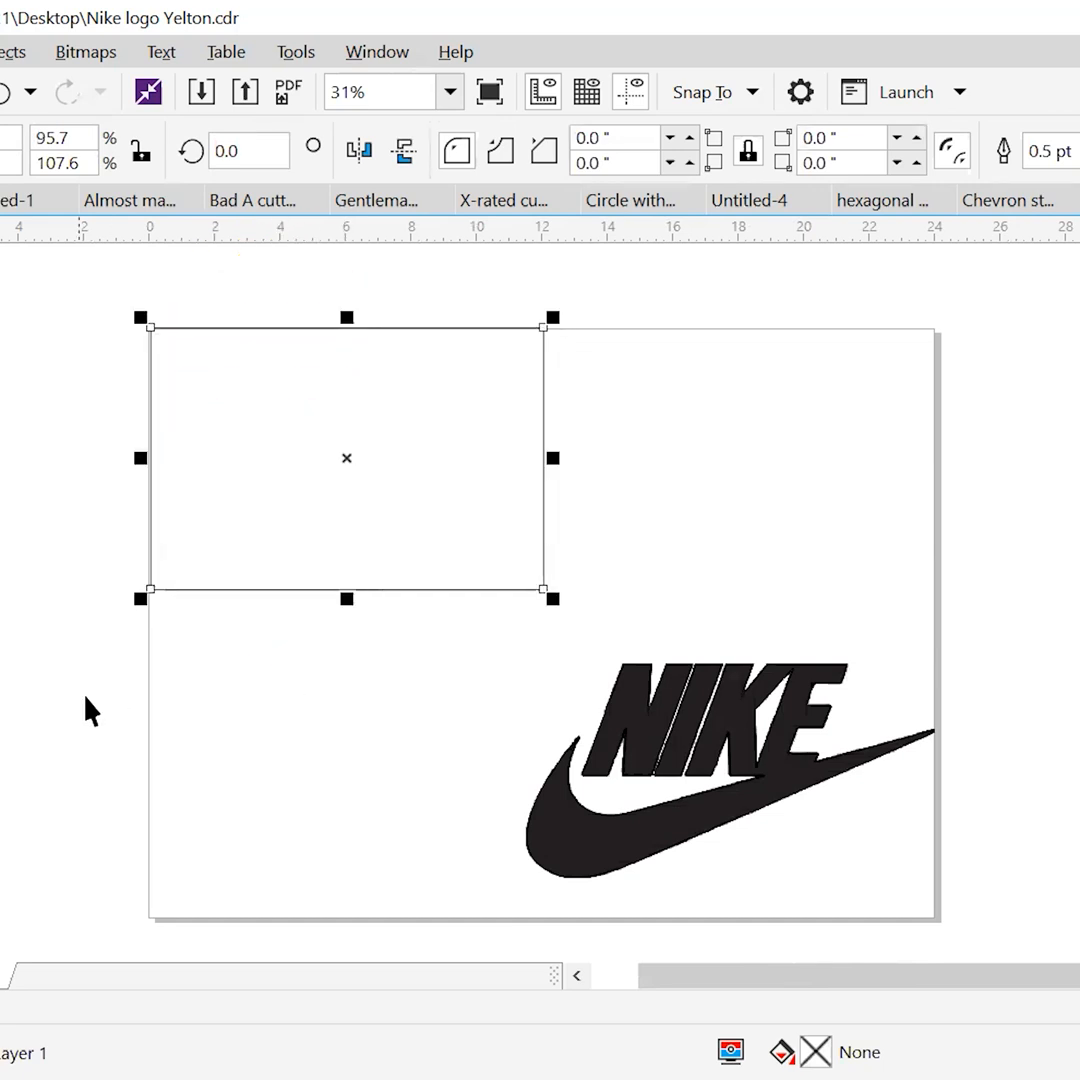
pyautogui.click(87, 711)
# Move the Nike logo into the rectangle and shrink it proportionally to 105.7% so it fits inside.
pyautogui.click(663, 723)
pyautogui.moveTo(717, 766); pyautogui.dragTo(359, 456)
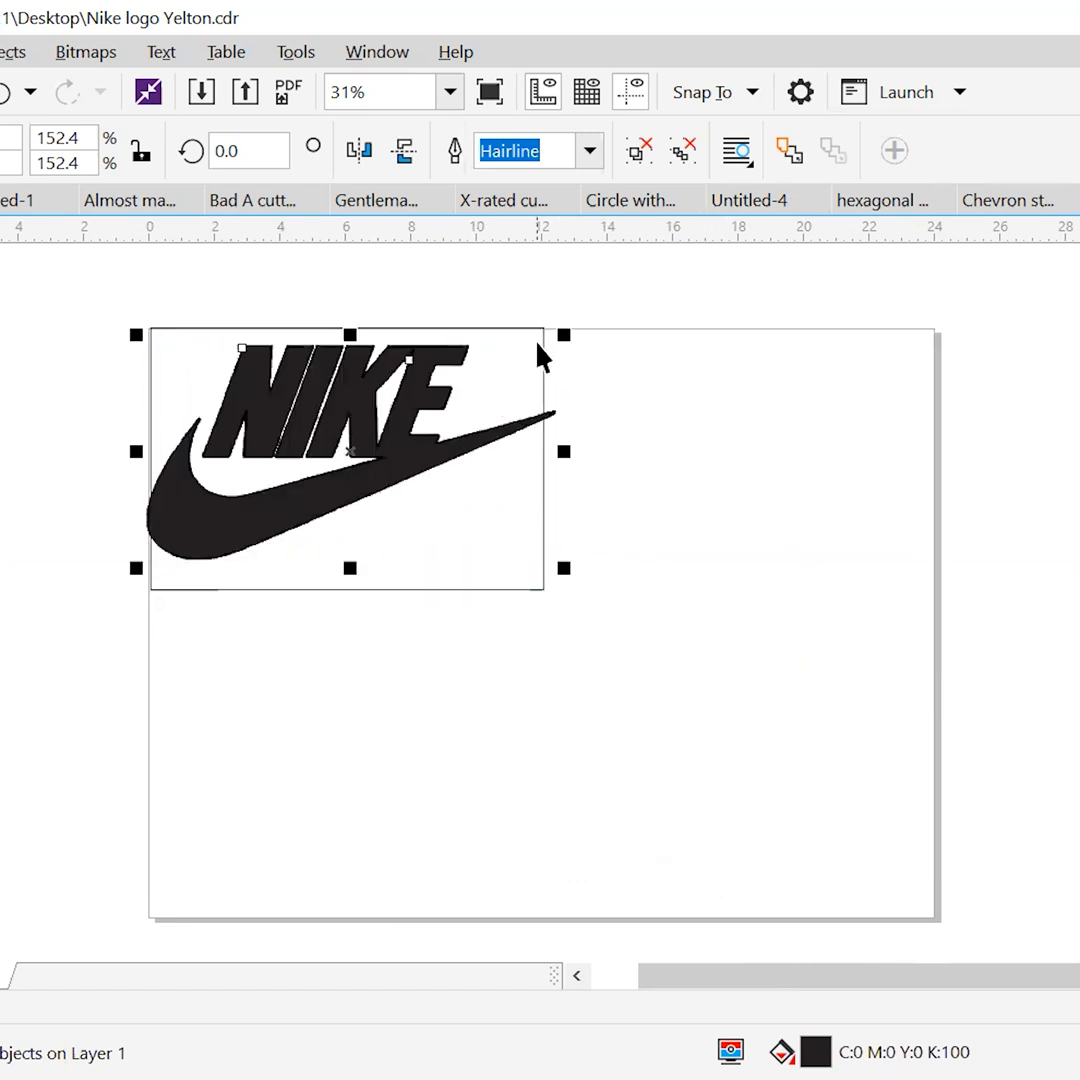
pyautogui.moveTo(563, 336); pyautogui.dragTo(470, 372)
pyautogui.moveTo(306, 462); pyautogui.dragTo(350, 440)
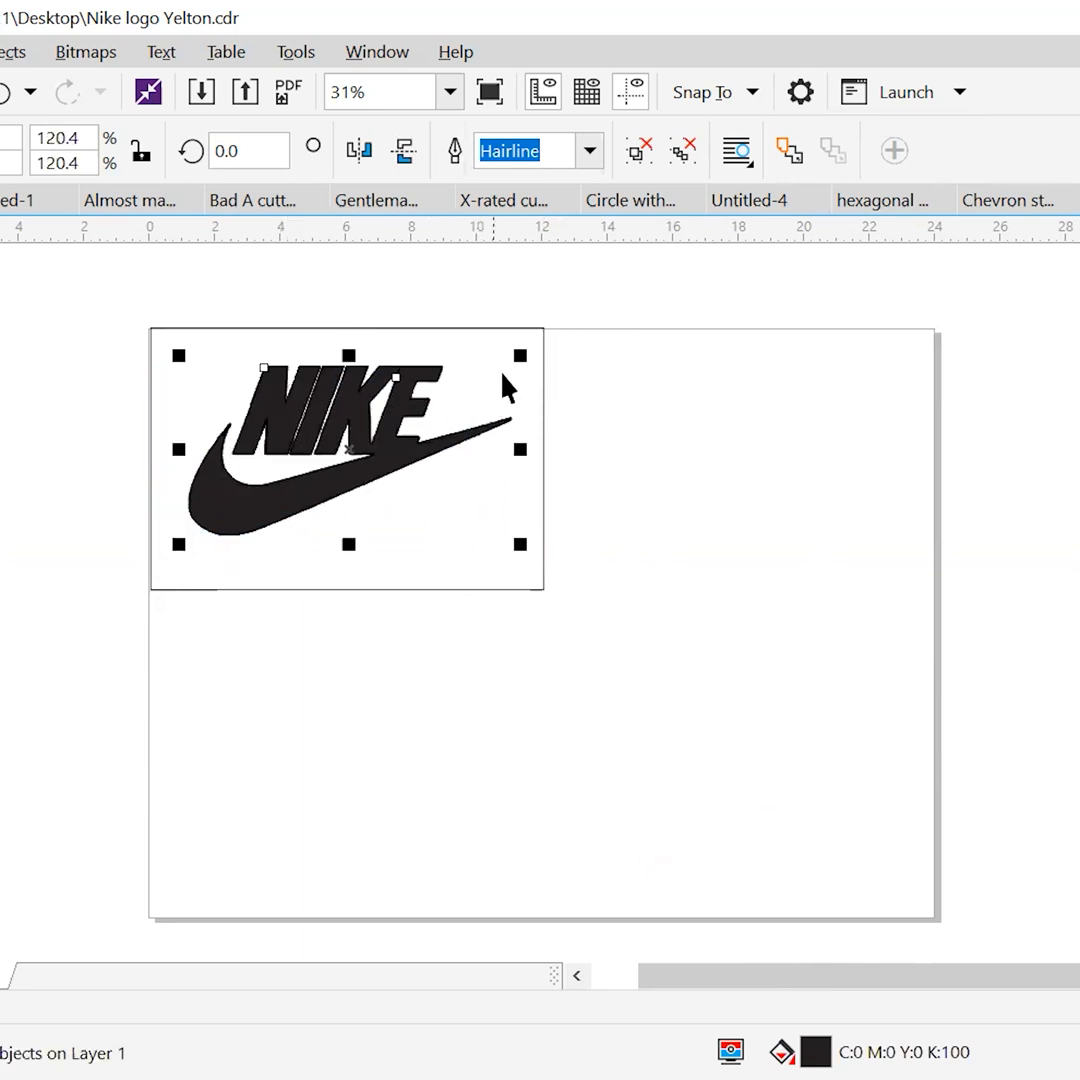
pyautogui.moveTo(512, 357); pyautogui.dragTo(470, 380)
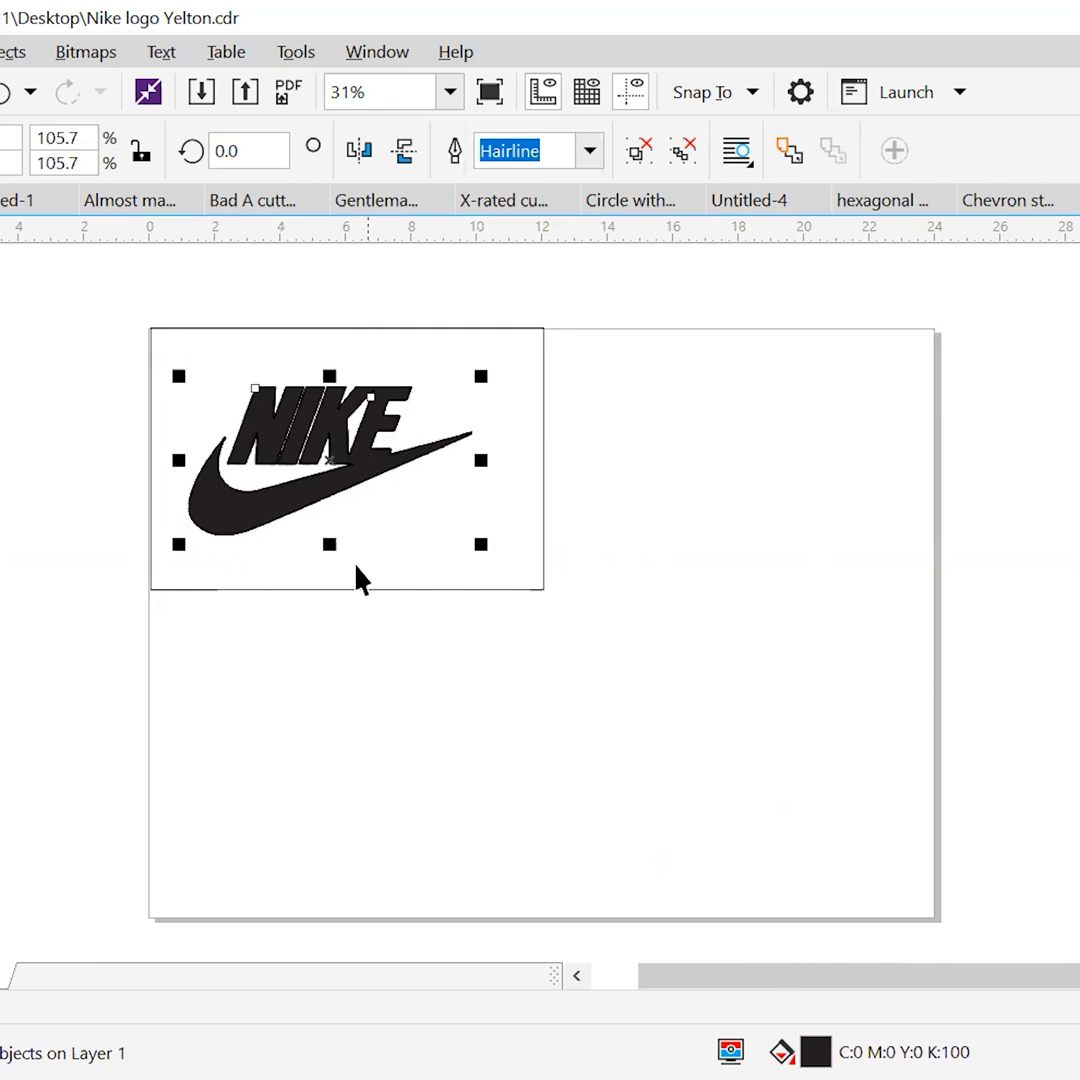
# Center the rectangle on the page, and center the Nike logo on the page inside it.
pyautogui.click(361, 598)
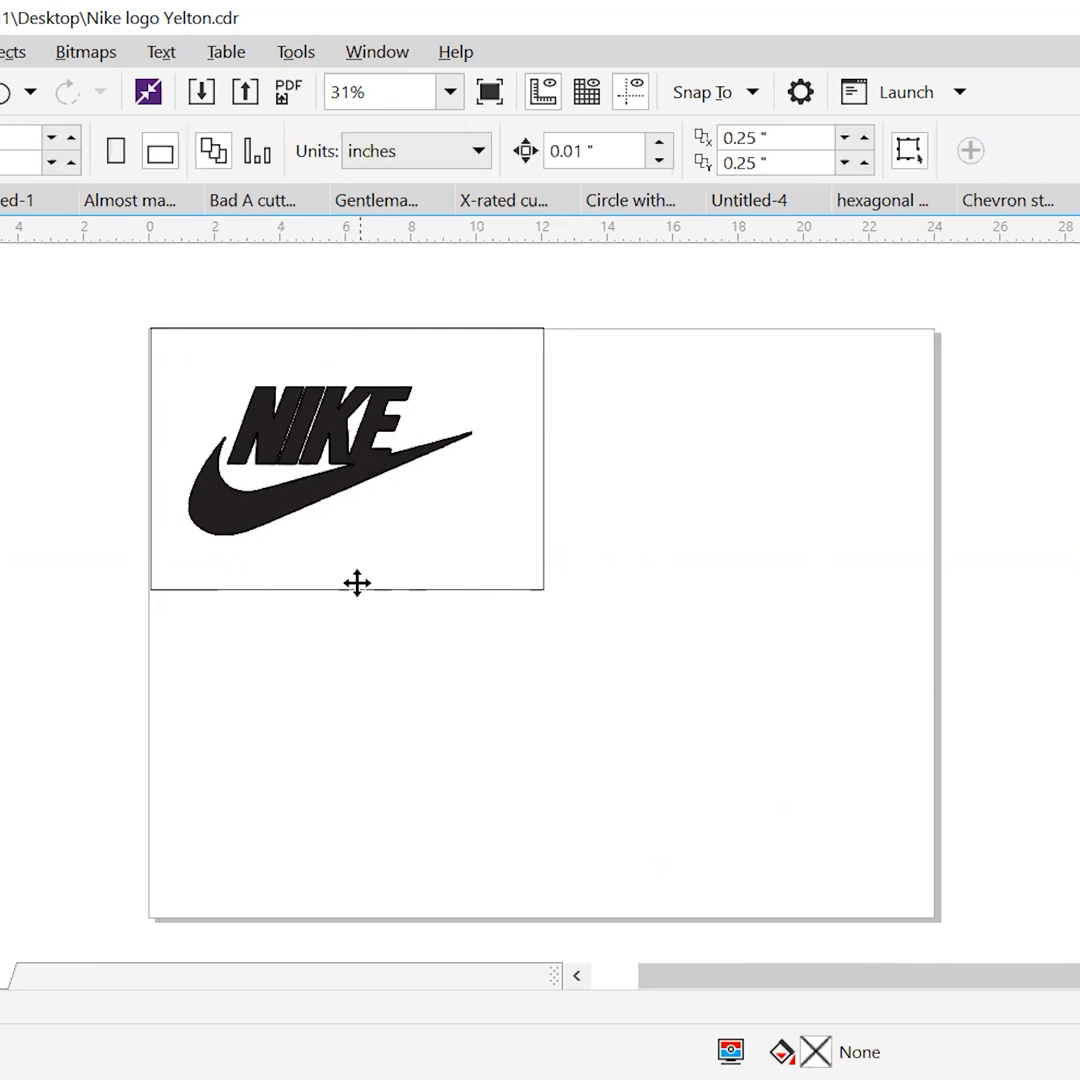
pyautogui.click(355, 586)
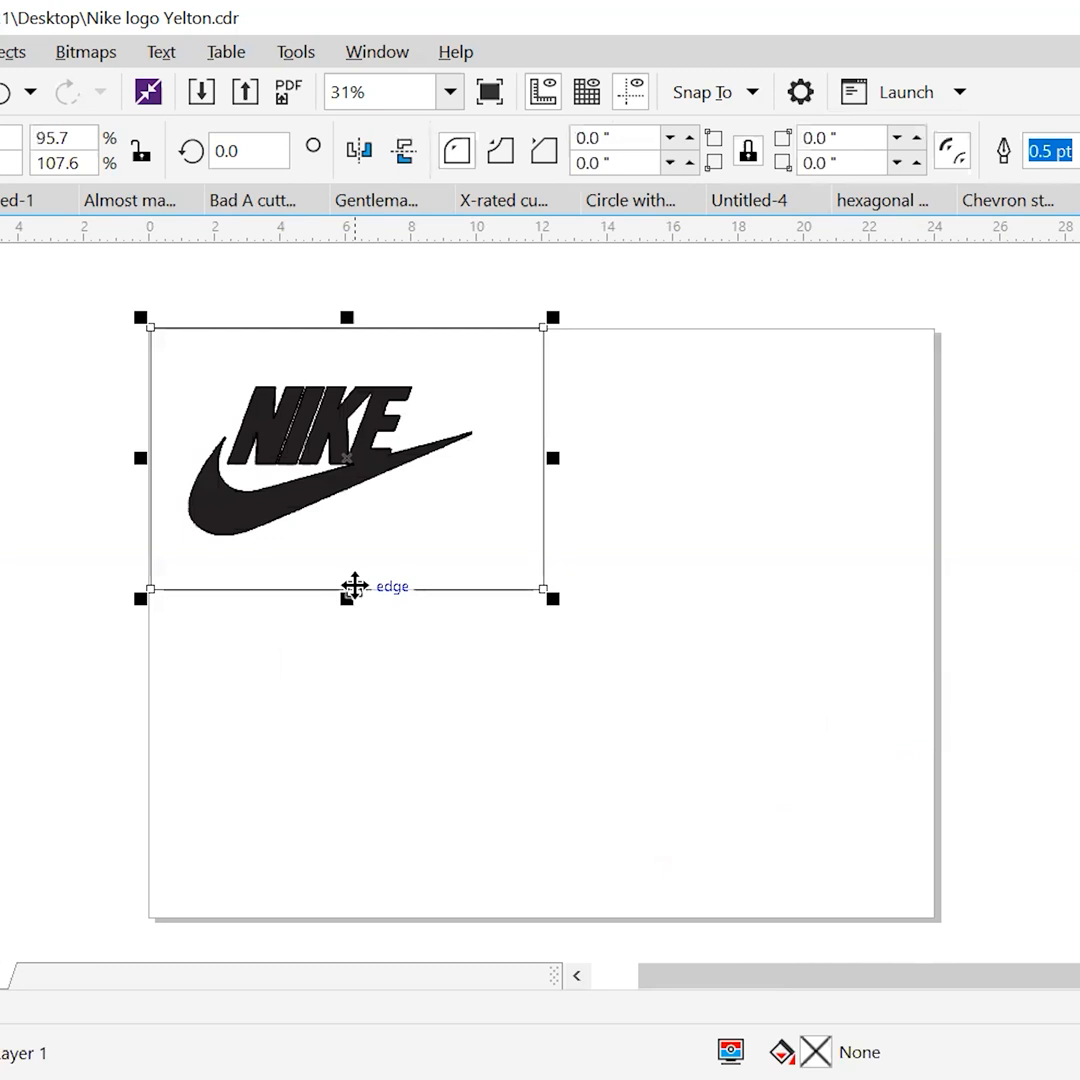
pyautogui.press('p')
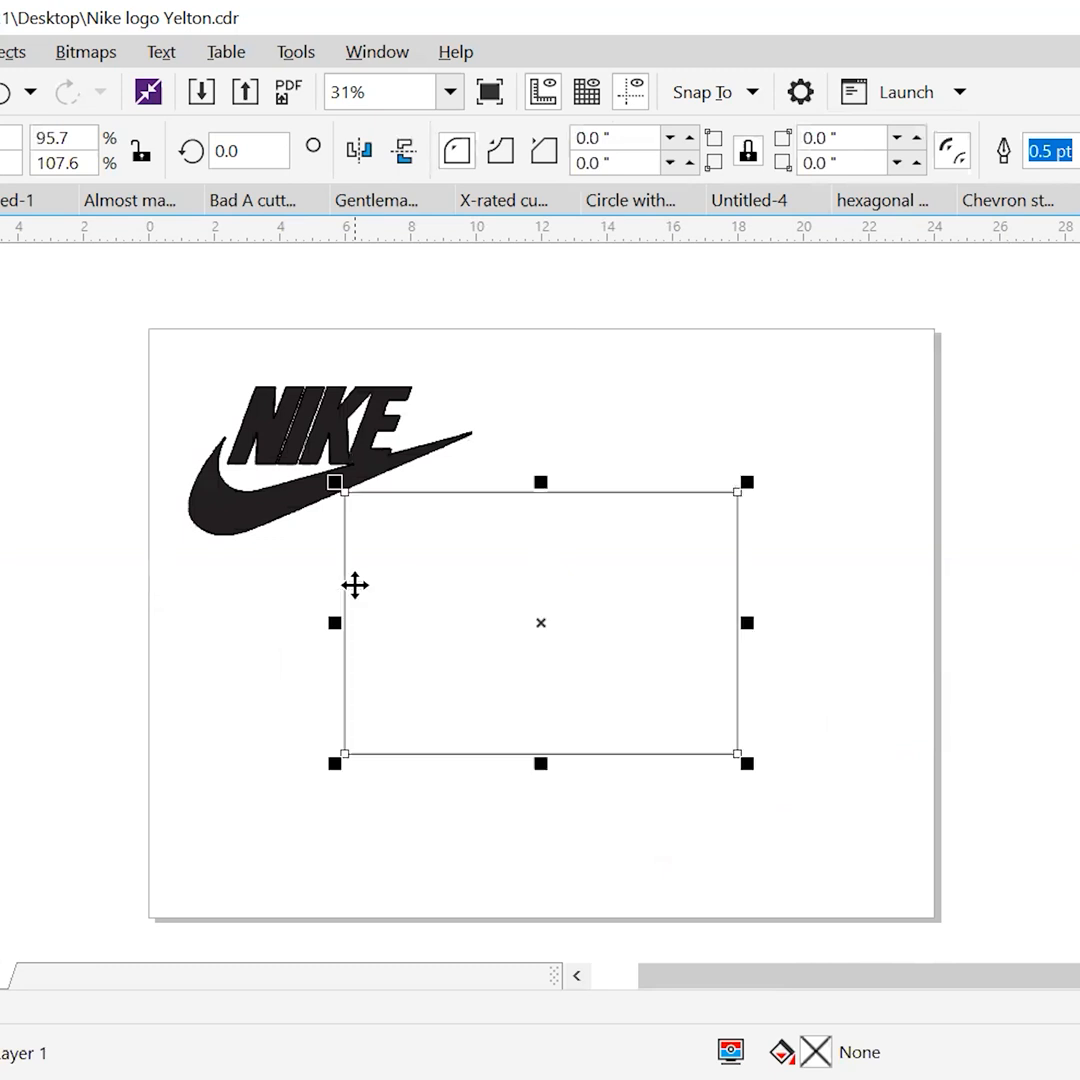
pyautogui.click(306, 440)
pyautogui.press('p')
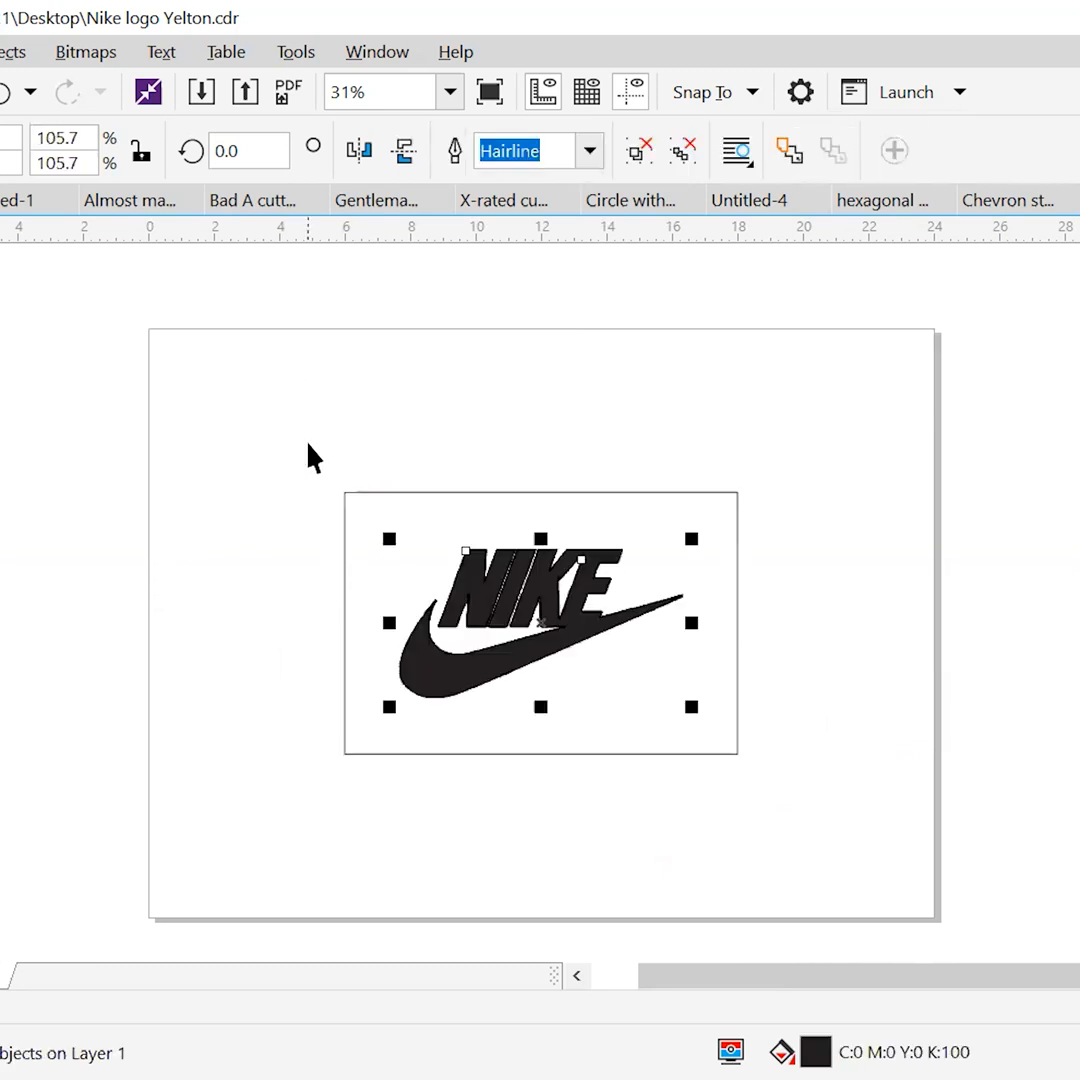
# Select the rectangle and logo together and move them into the page's upper-left corner.
pyautogui.moveTo(298, 436); pyautogui.dragTo(768, 789)
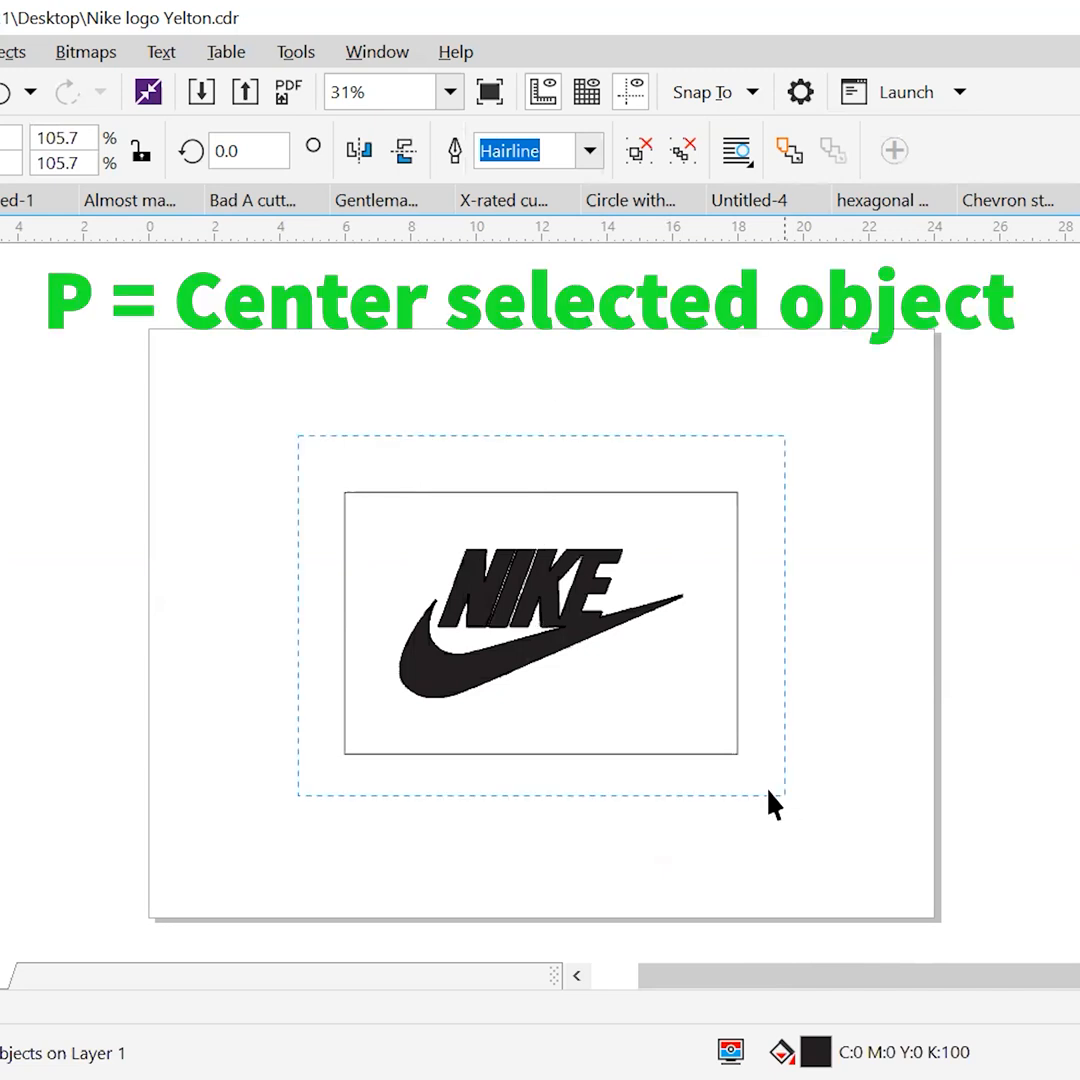
pyautogui.moveTo(550, 627); pyautogui.dragTo(344, 466)
pyautogui.click(694, 518)
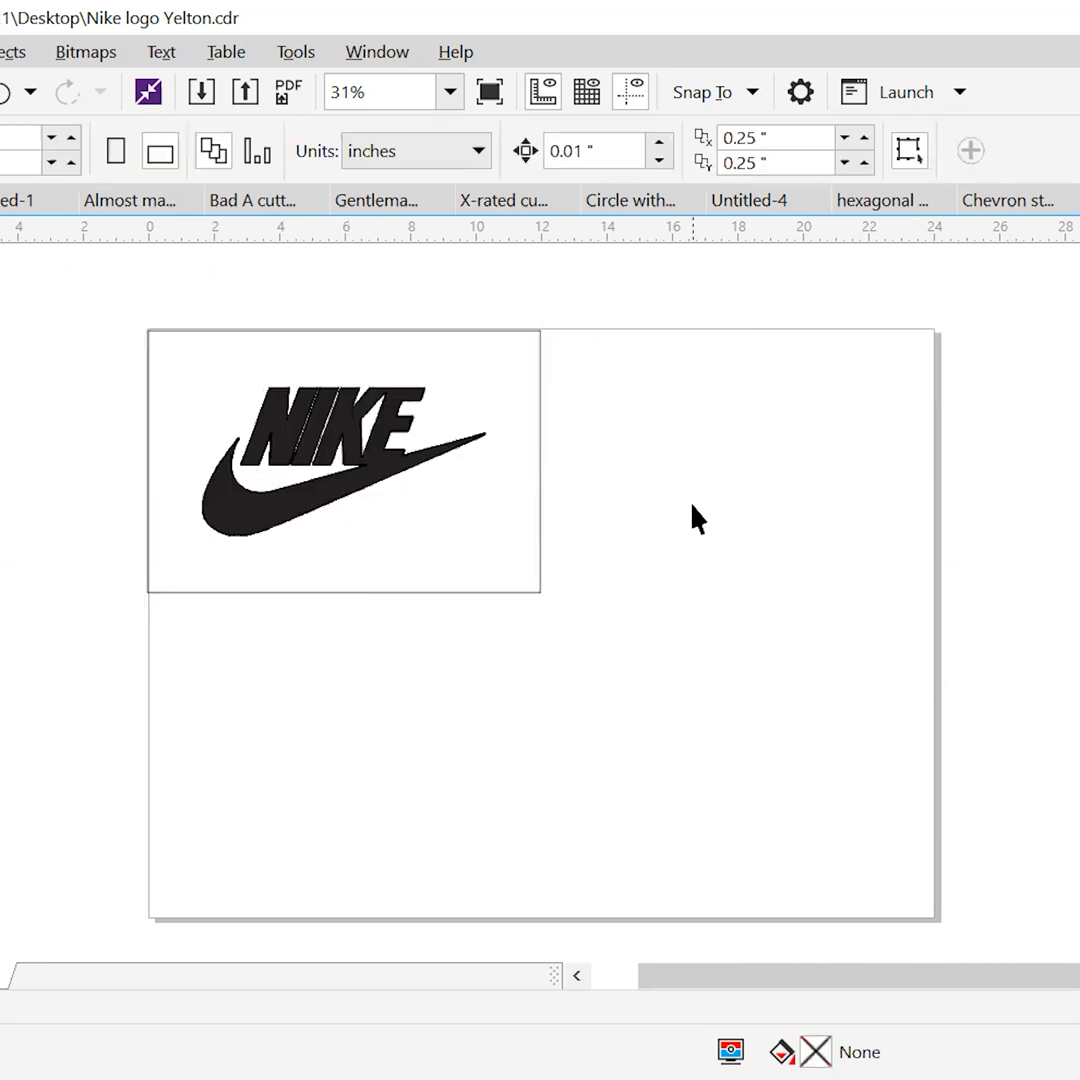
# Shrink the Nike logo proportionally to 58.8% and move it toward the rectangle's lower-right corner.
pyautogui.scroll(1, 224, 419)
pyautogui.click(411, 467)
pyautogui.moveTo(174, 350); pyautogui.dragTo(283, 404)
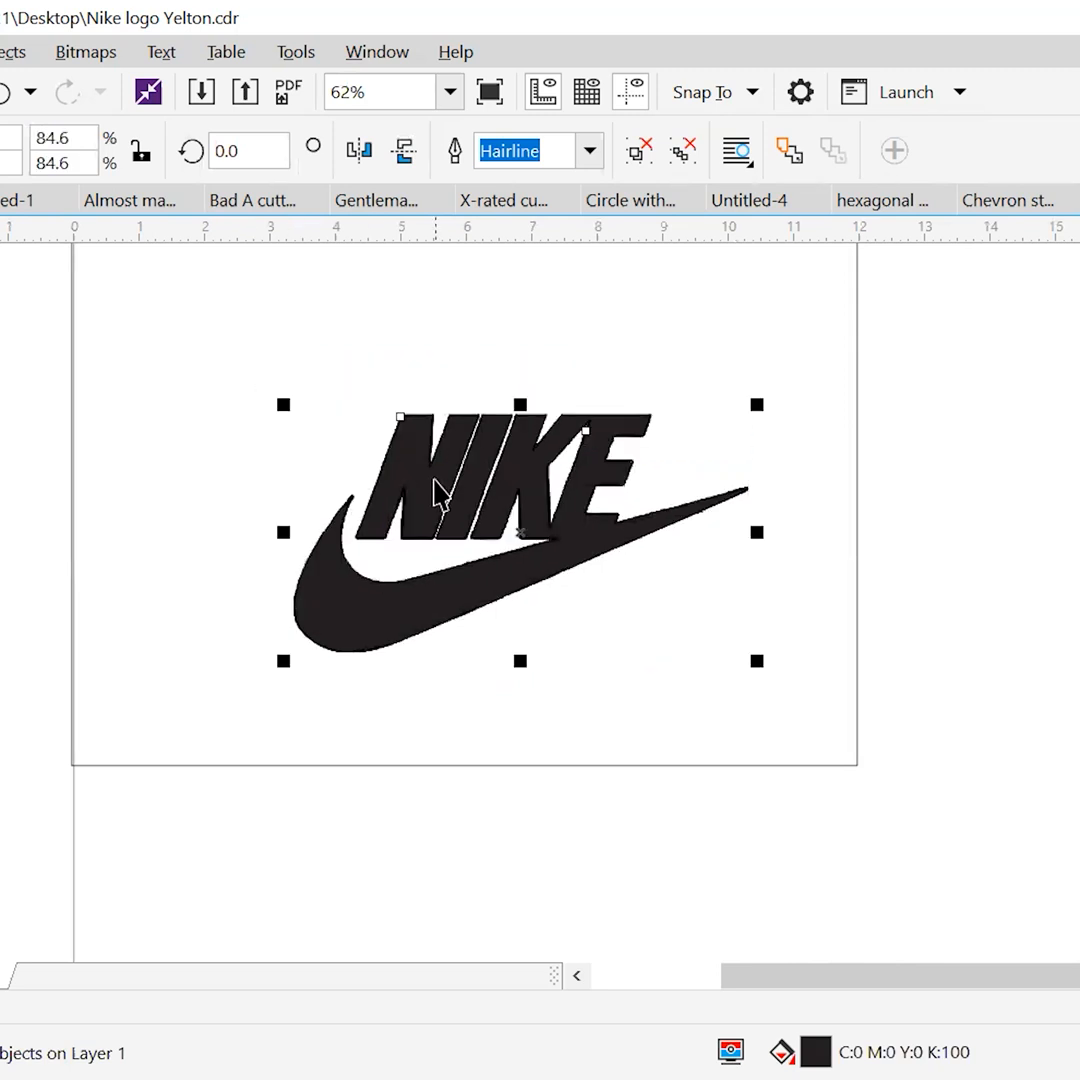
pyautogui.hotkey('ctrl', 'z')
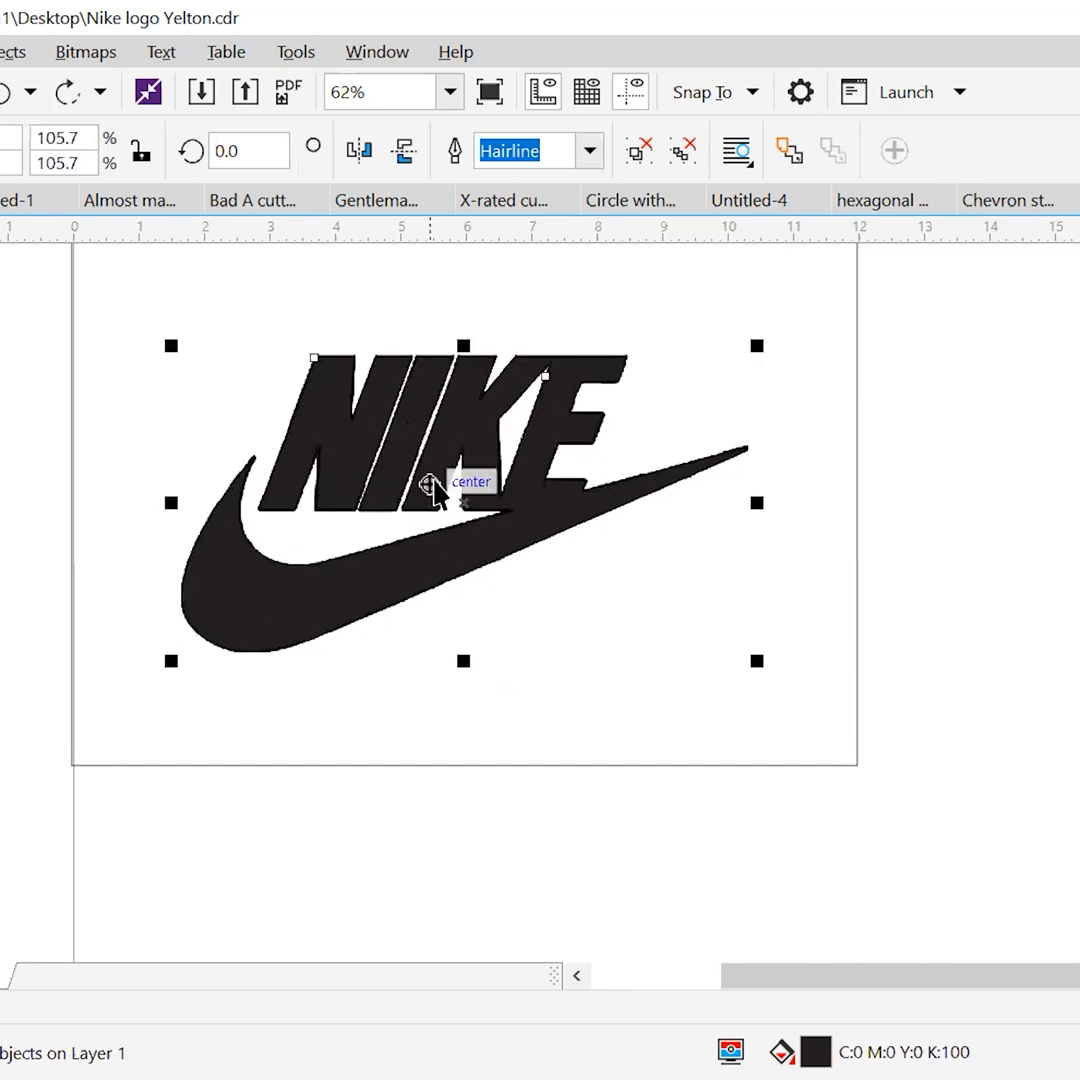
pyautogui.moveTo(171, 345); pyautogui.dragTo(422, 477)
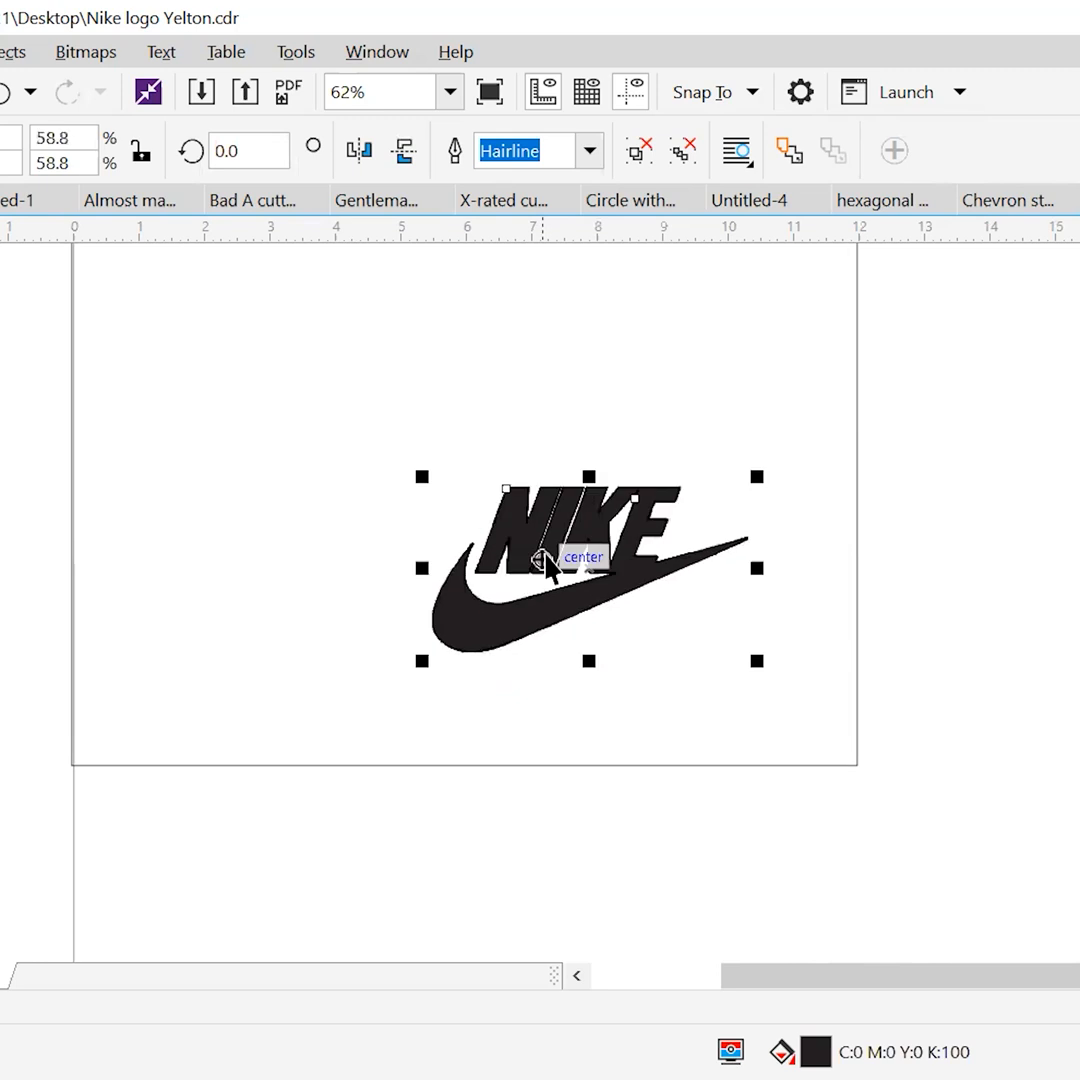
pyautogui.moveTo(615, 600)
pyautogui.mouseDown()
pyautogui.moveTo(632, 634)
pyautogui.moveTo(627, 620)
pyautogui.mouseUp()
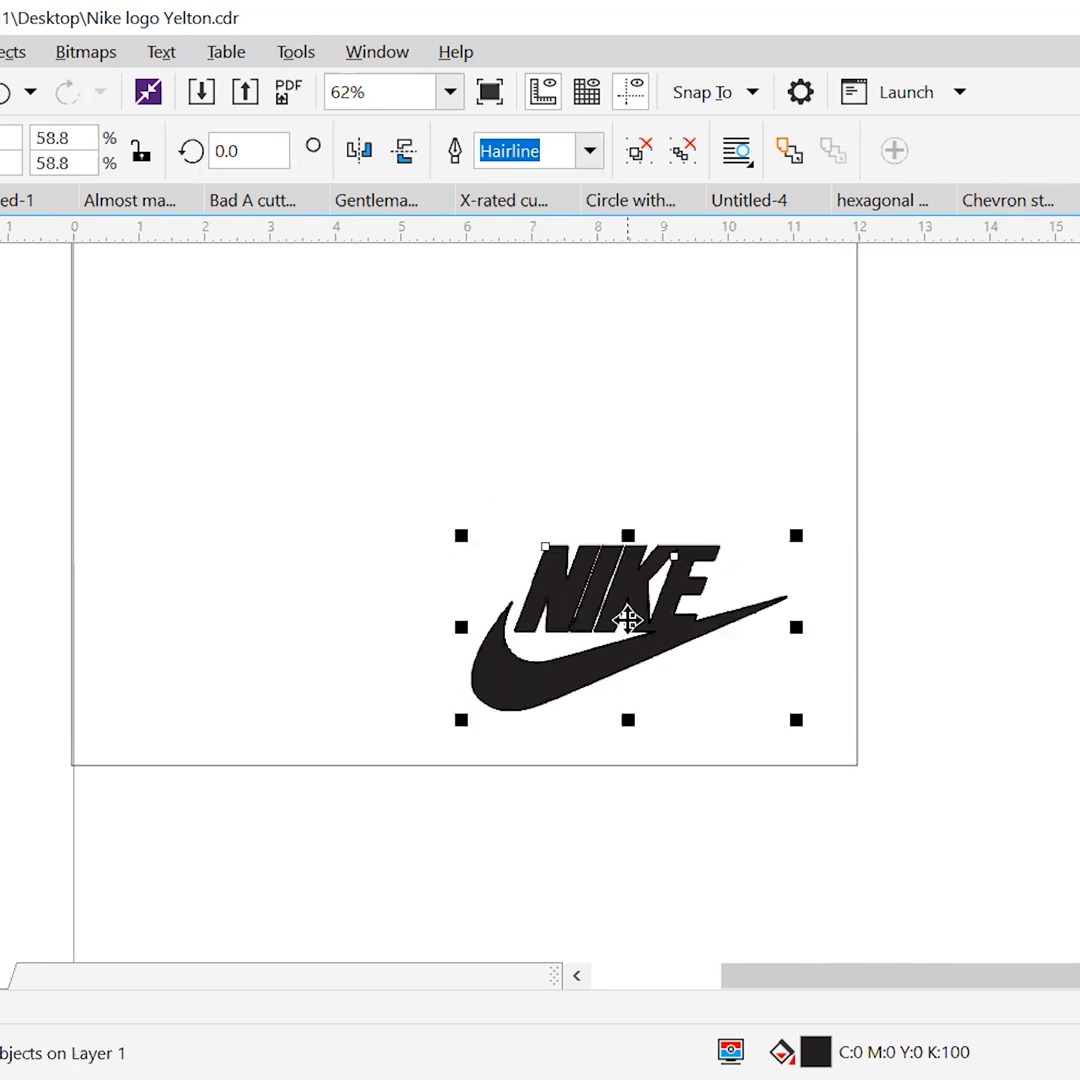
# Delete the rectangle around the logo and select the Nike logo.
pyautogui.scroll(-3, 528, 620)
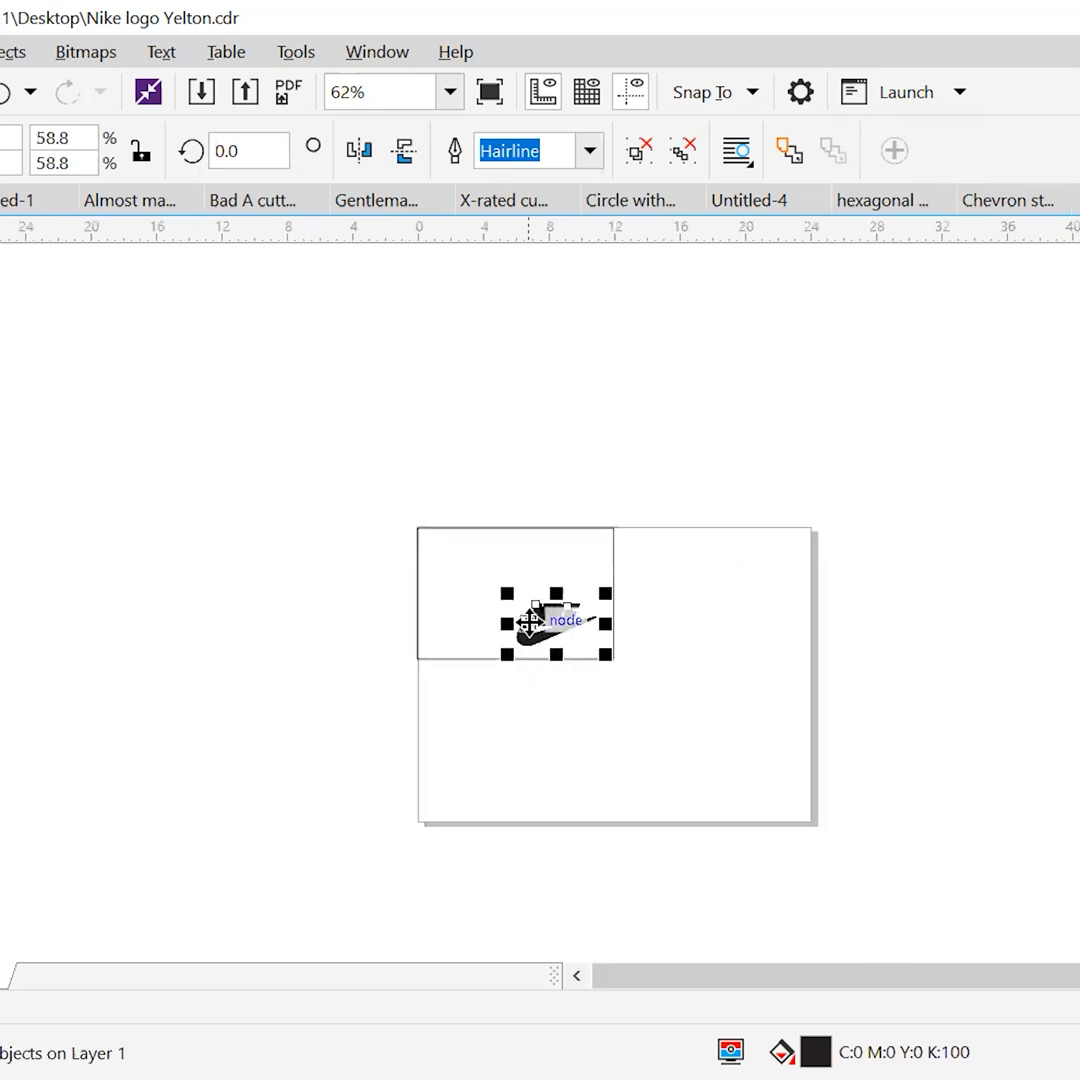
pyautogui.click(614, 552)
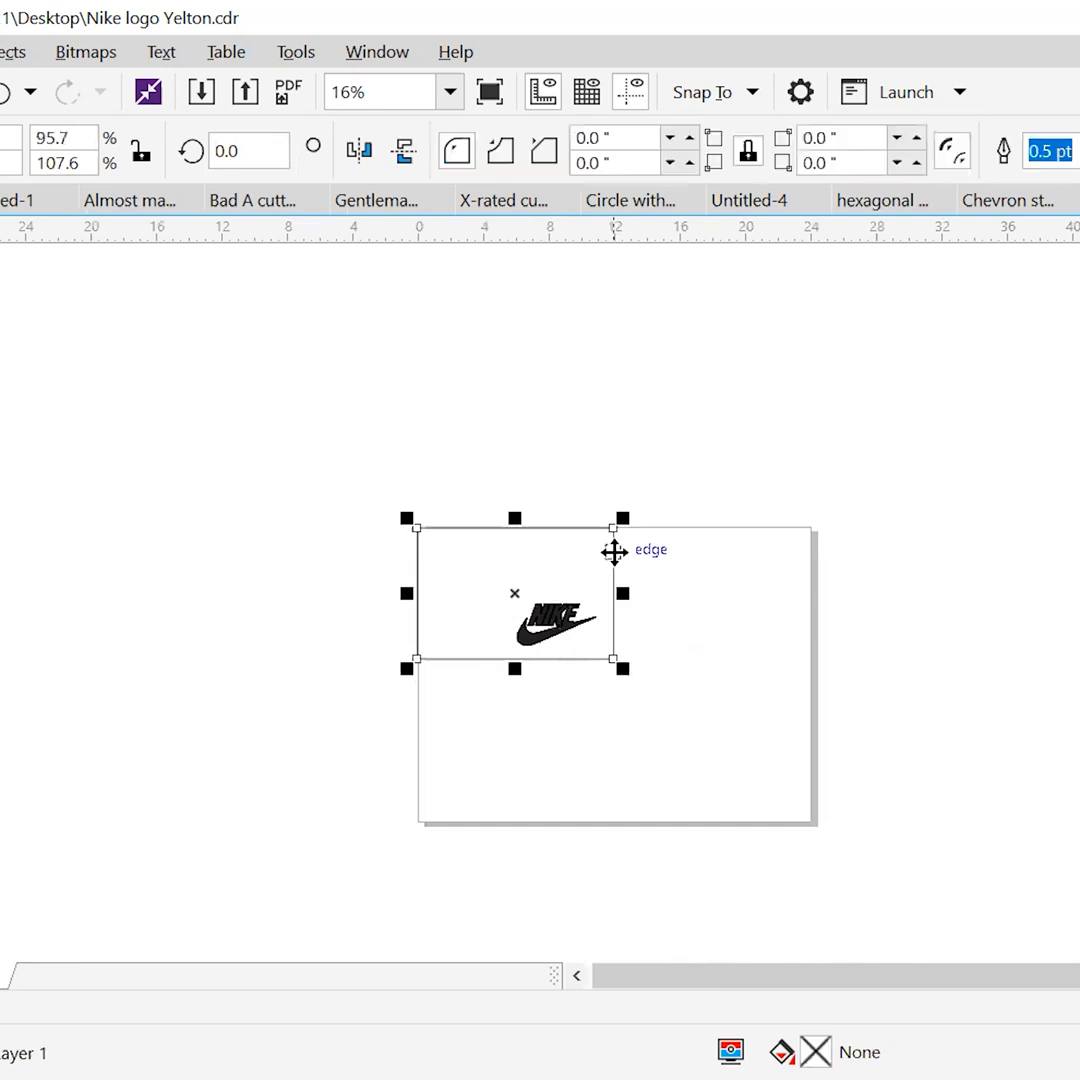
pyautogui.press('Delete')
pyautogui.click(553, 624)
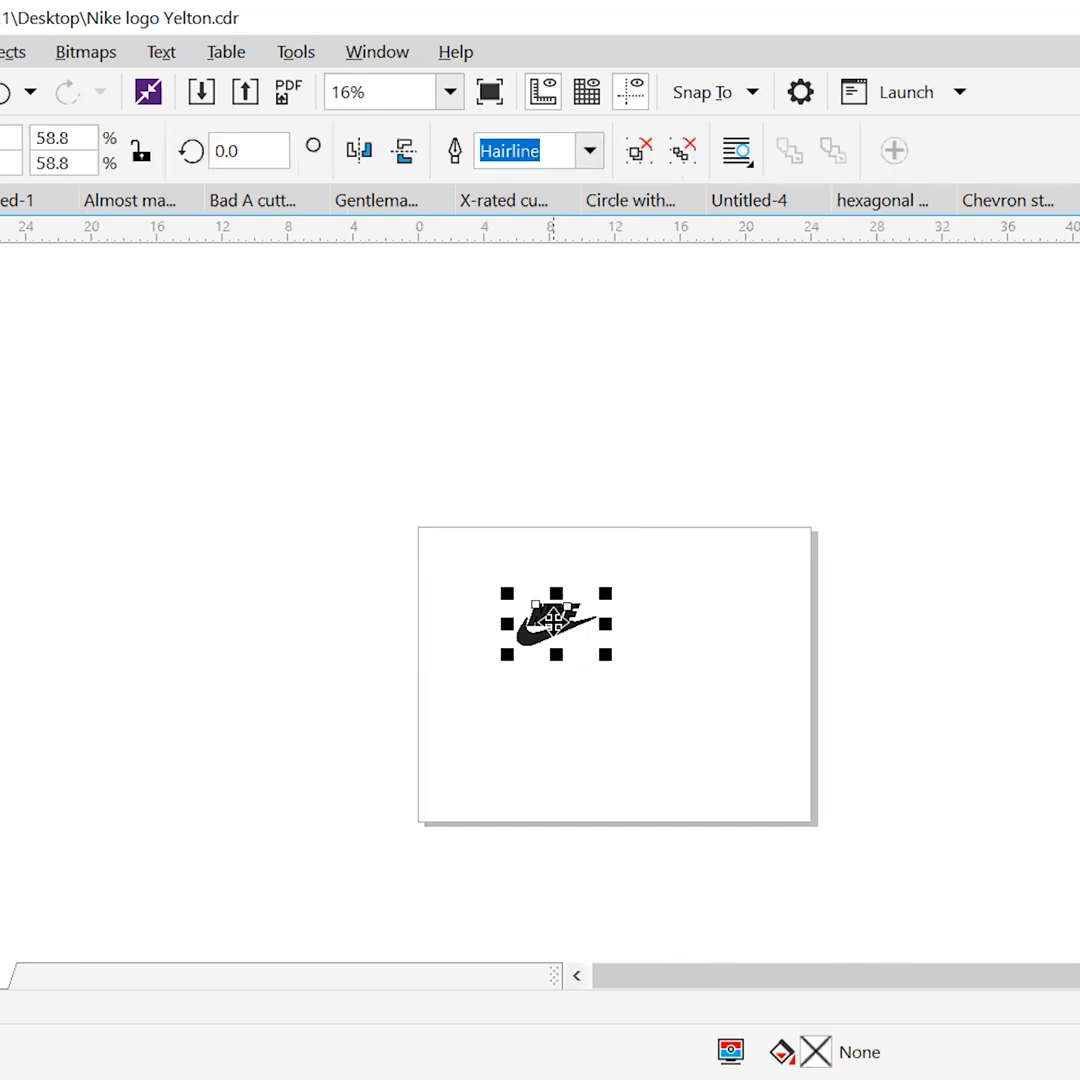
pyautogui.scroll(3, 545, 635)
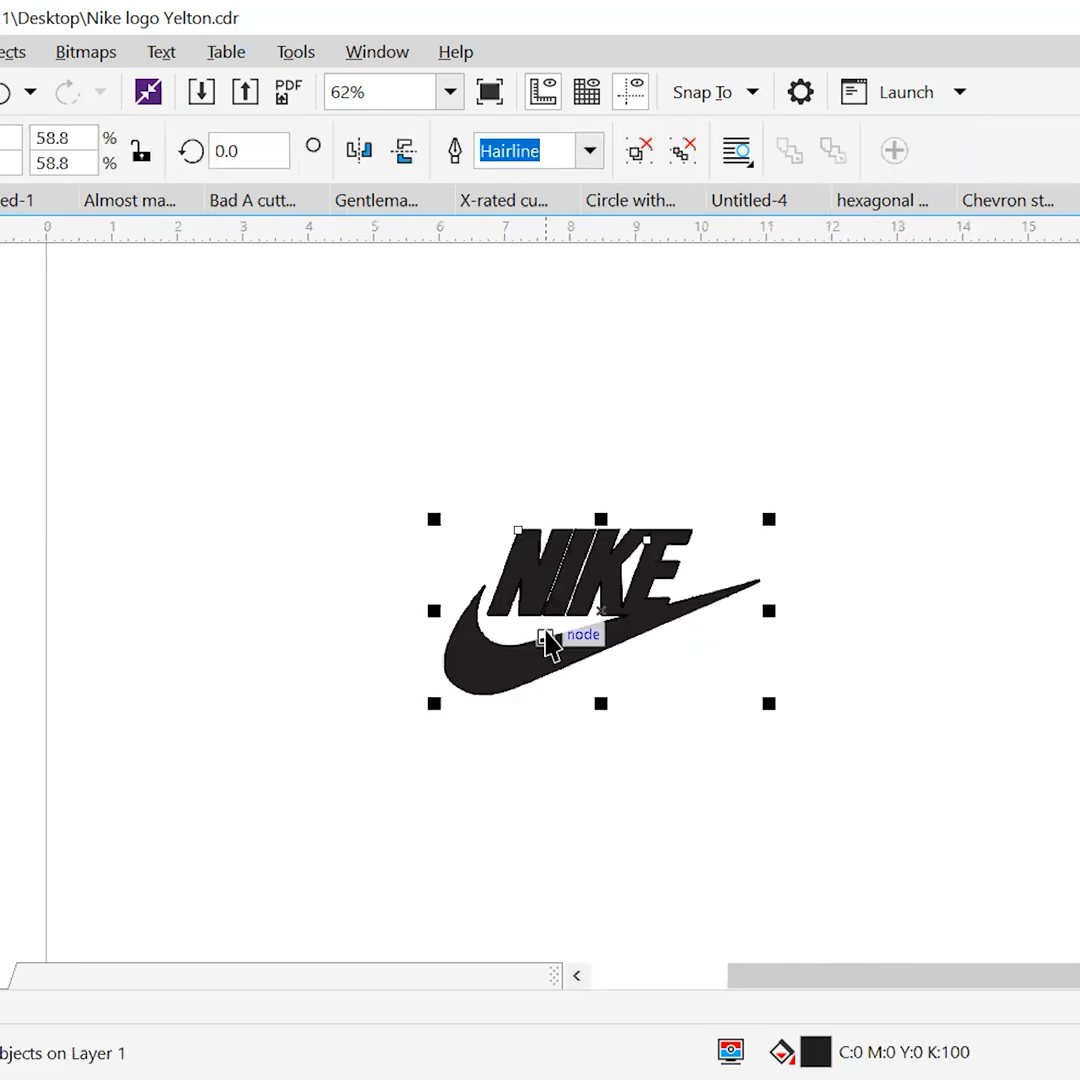
# Set the outline width of the selected Nike logo to 0.5 pt.
pyautogui.scroll(3, 552, 640)
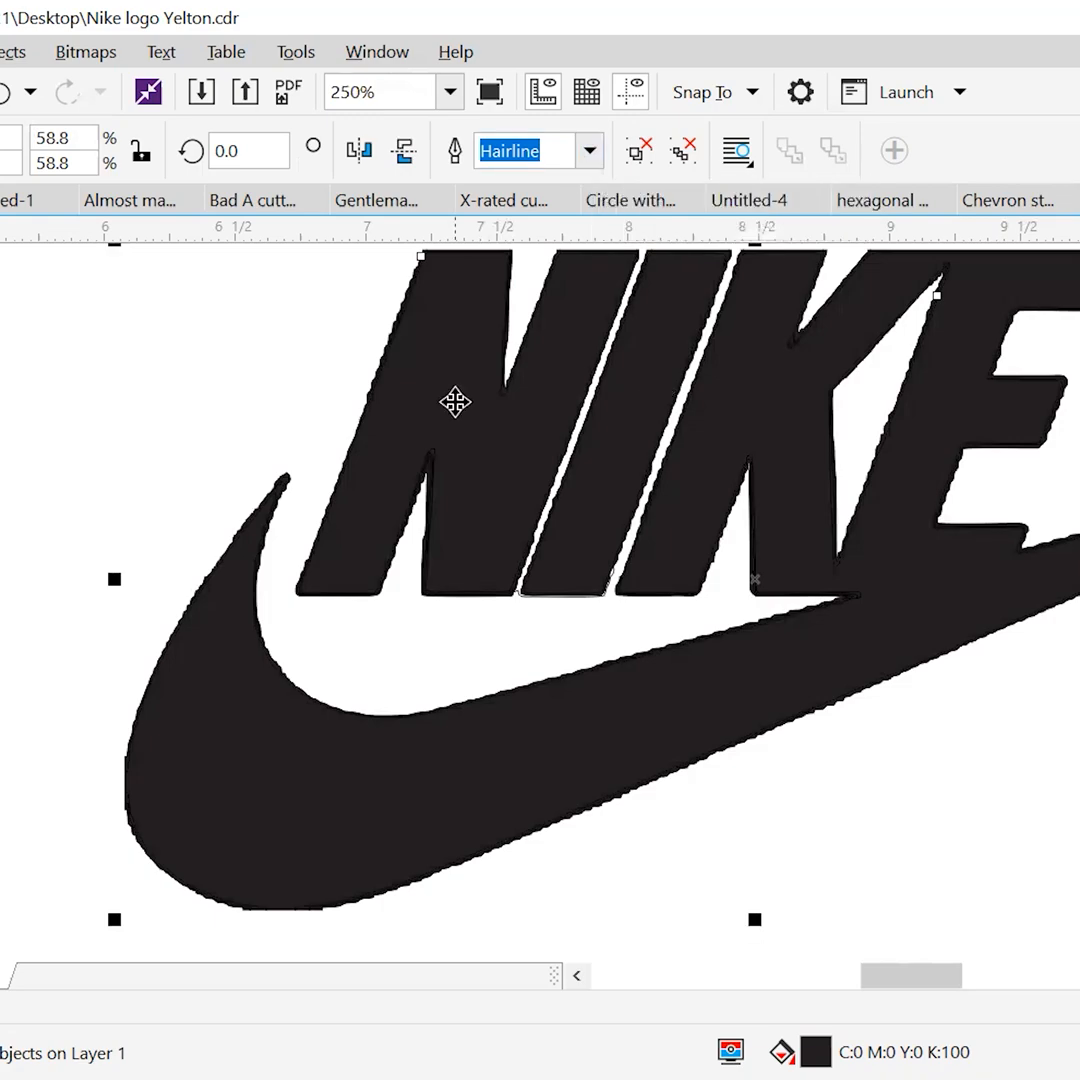
pyautogui.click(591, 151)
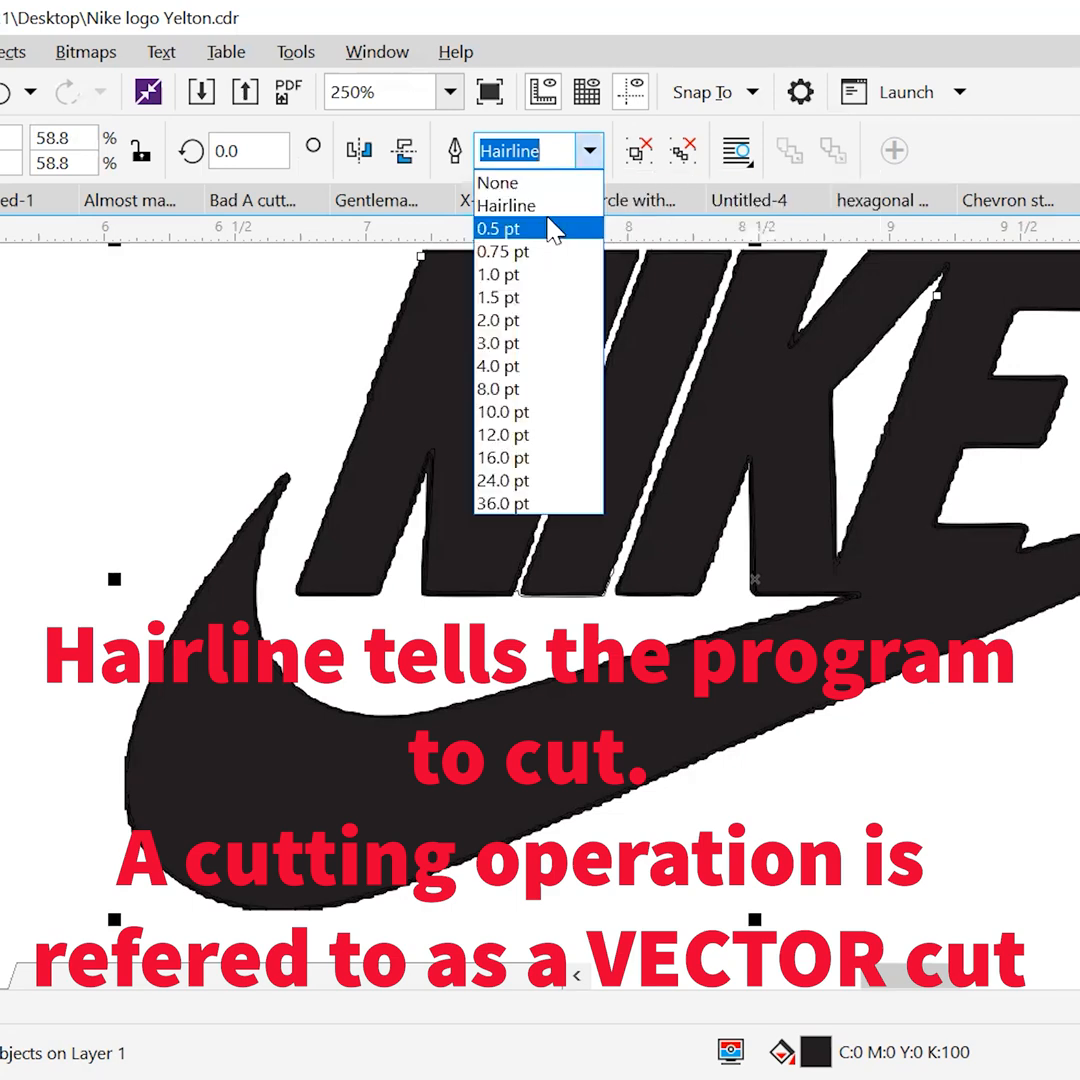
pyautogui.click(550, 229)
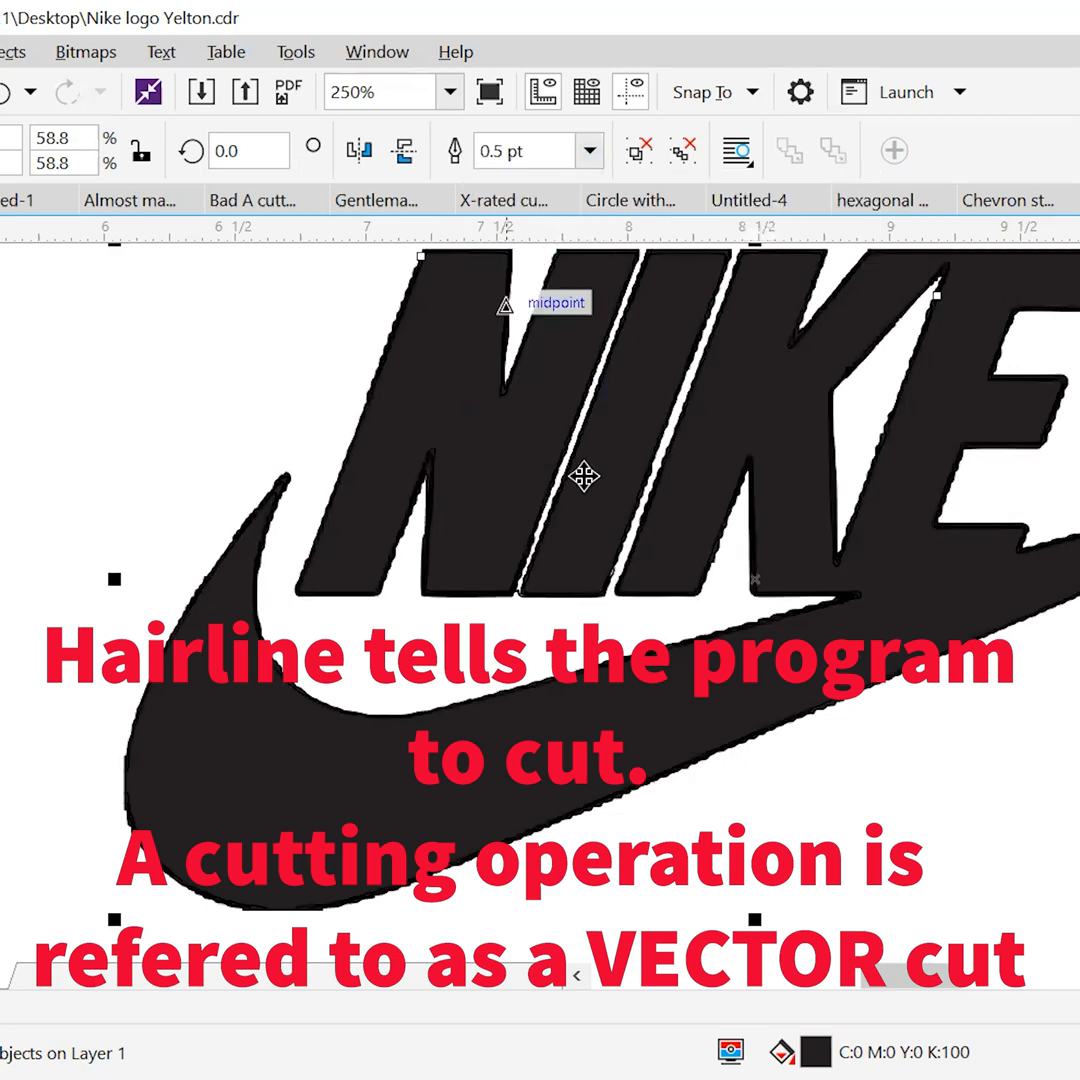
# Fill the Nike logo with red (C:0 M:100 Y:100 K:0) and deselect it.
pyautogui.scroll(-2, 410, 578)
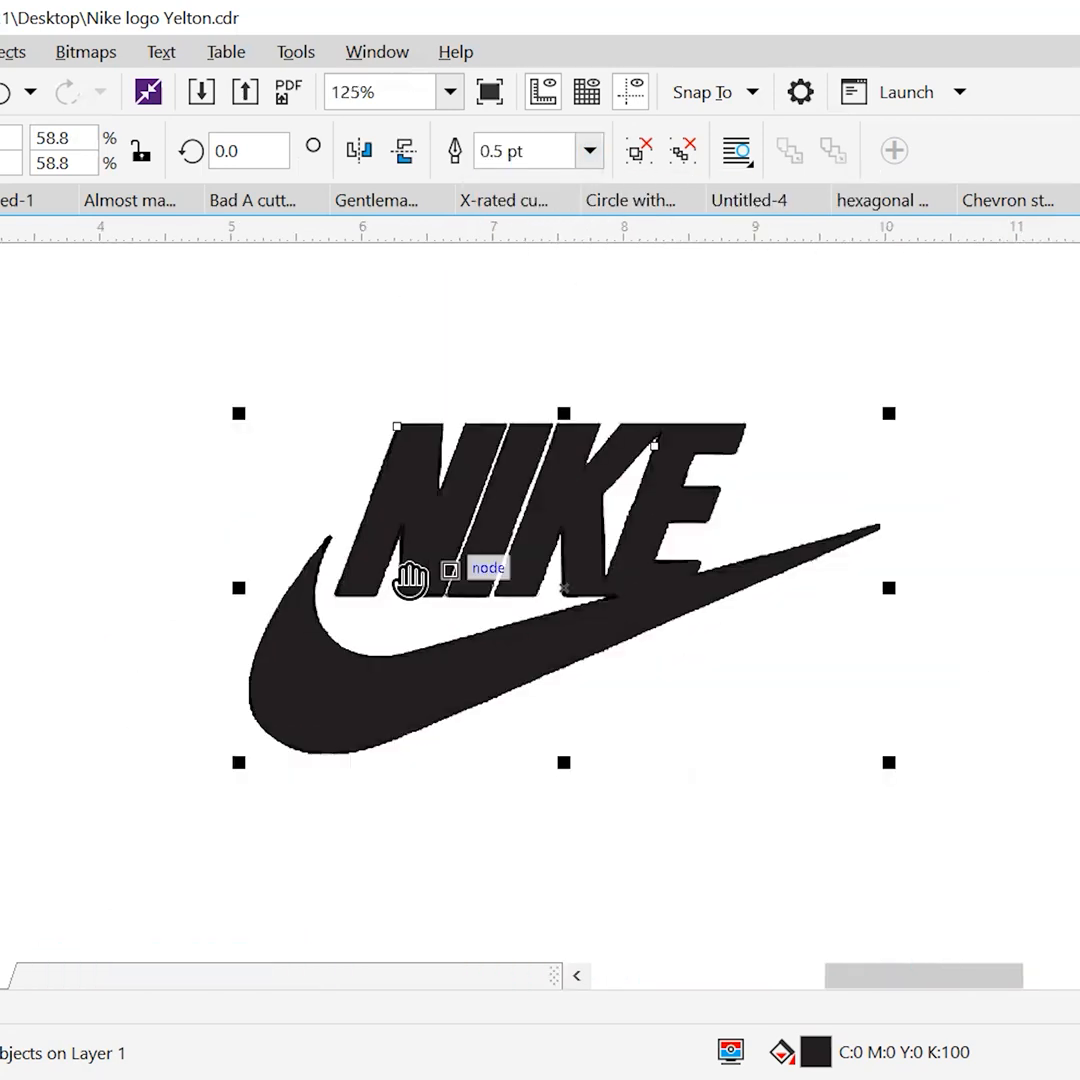
pyautogui.hscroll(2, 276, 548)
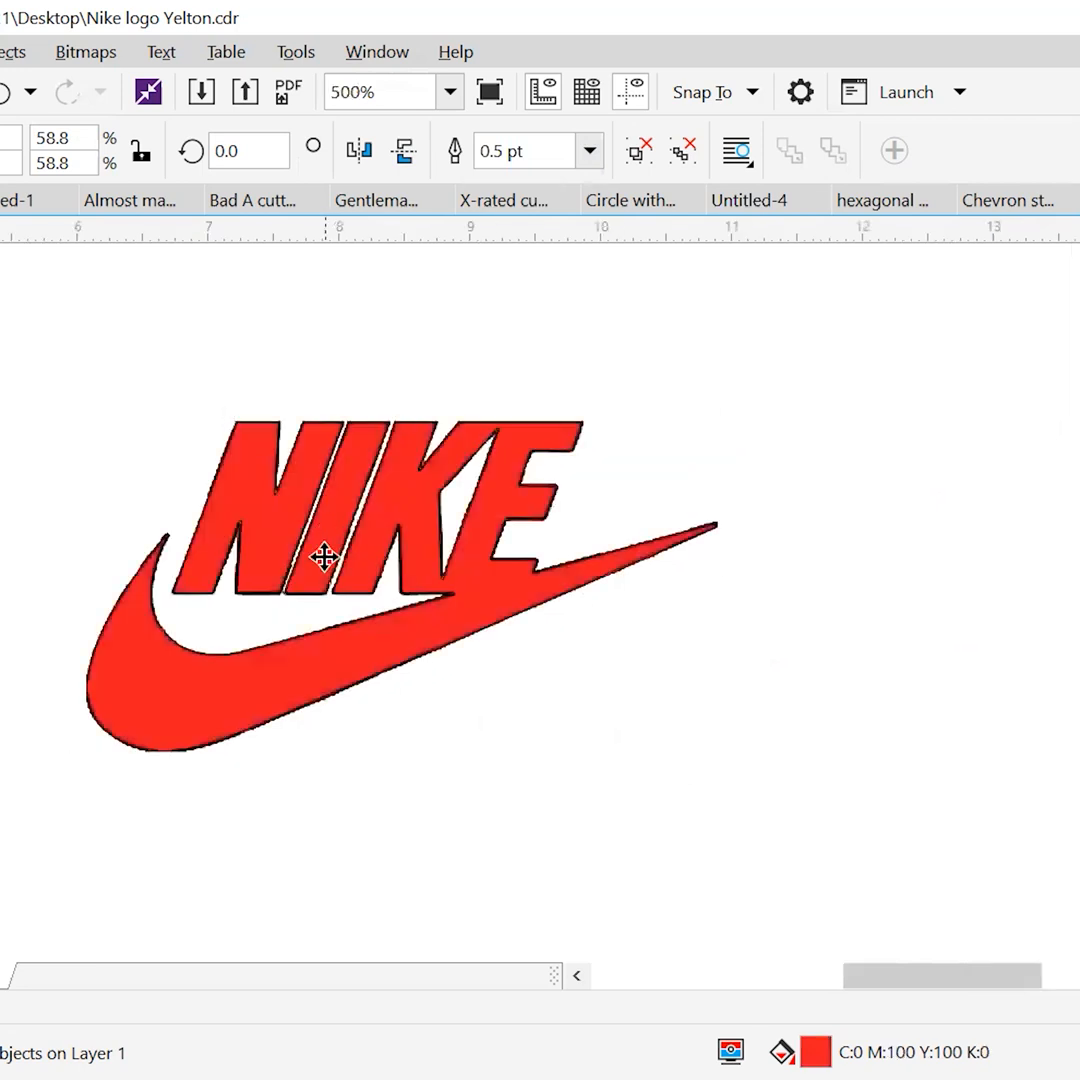
pyautogui.scroll(-2, 344, 560)
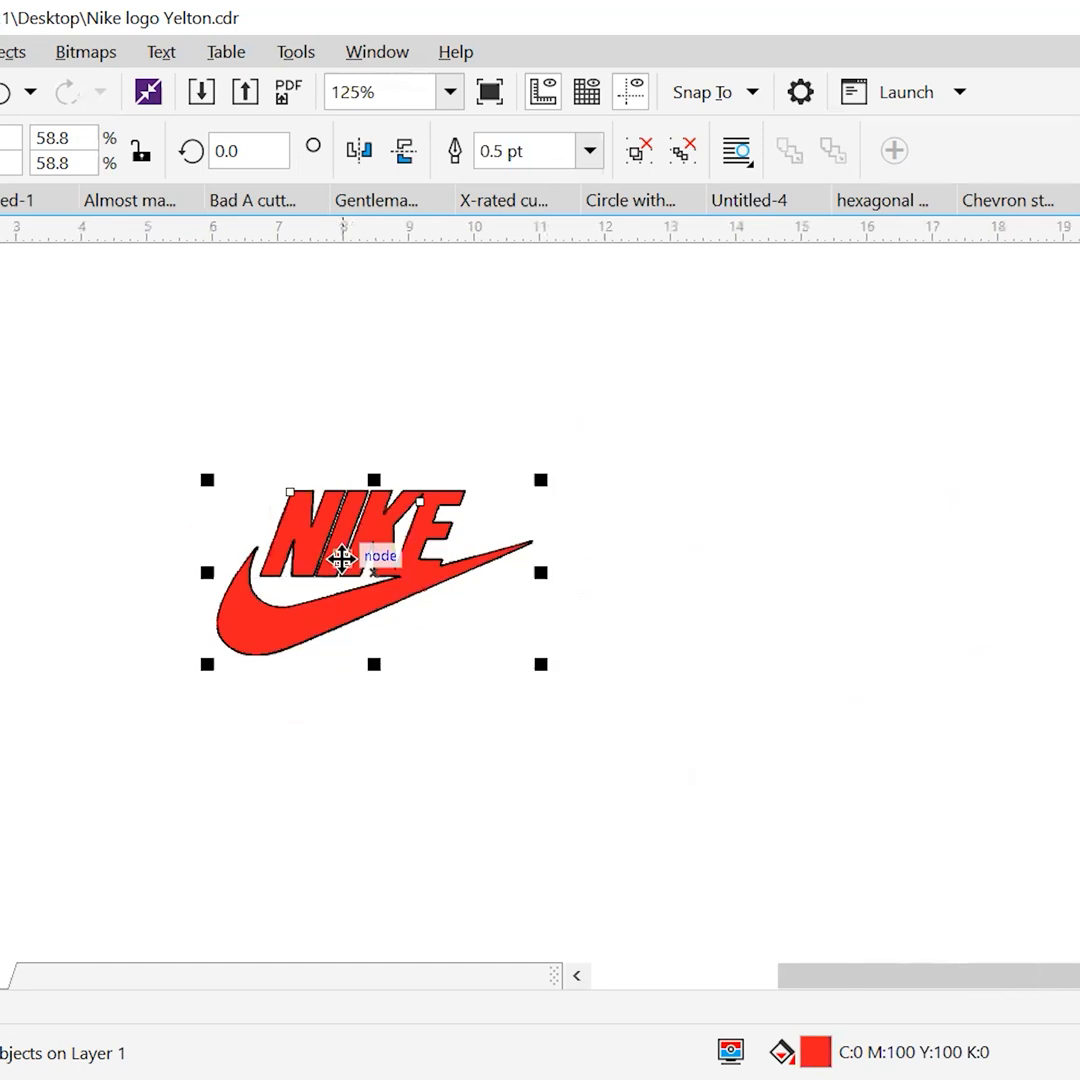
pyautogui.scroll(-3, 342, 559)
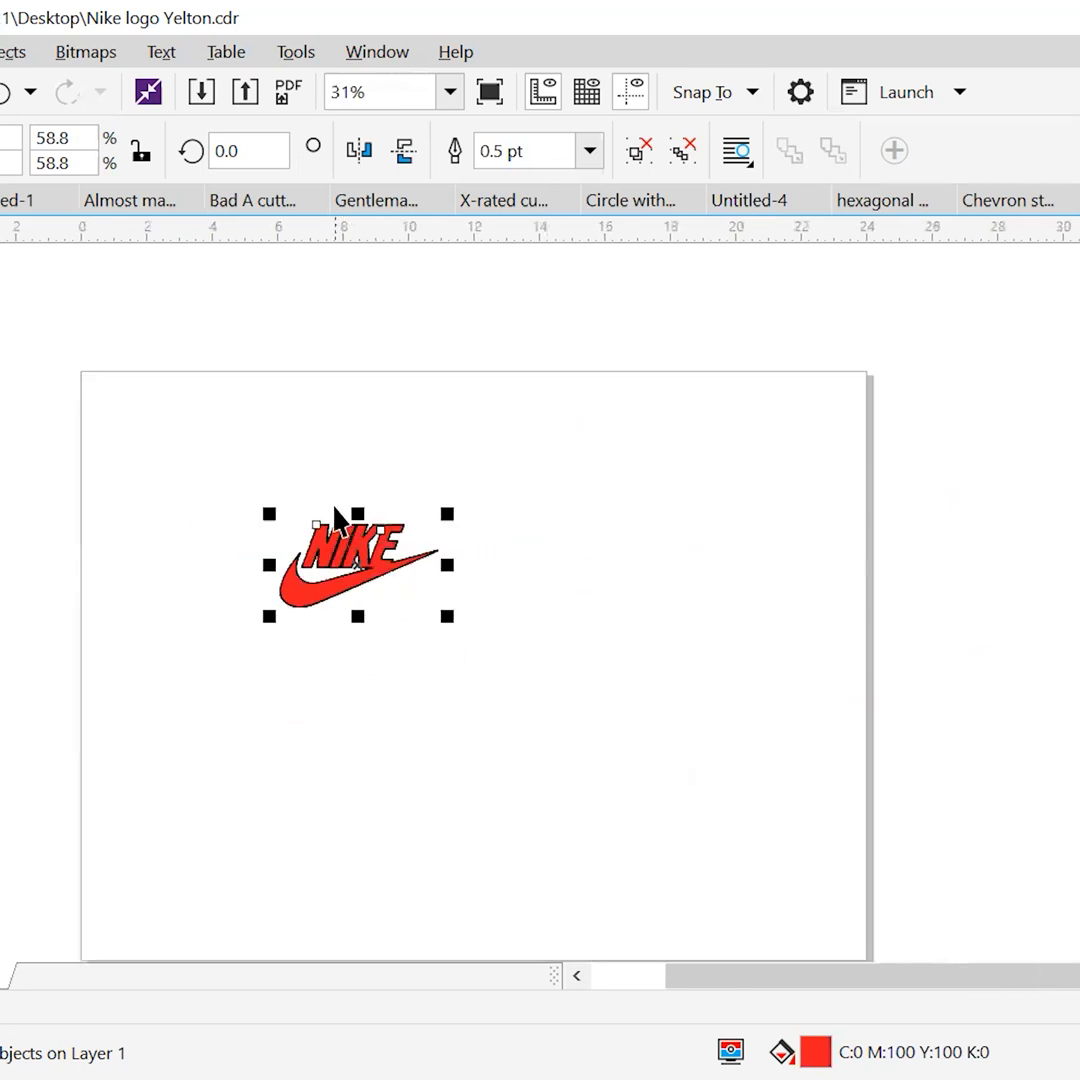
pyautogui.click(292, 477)
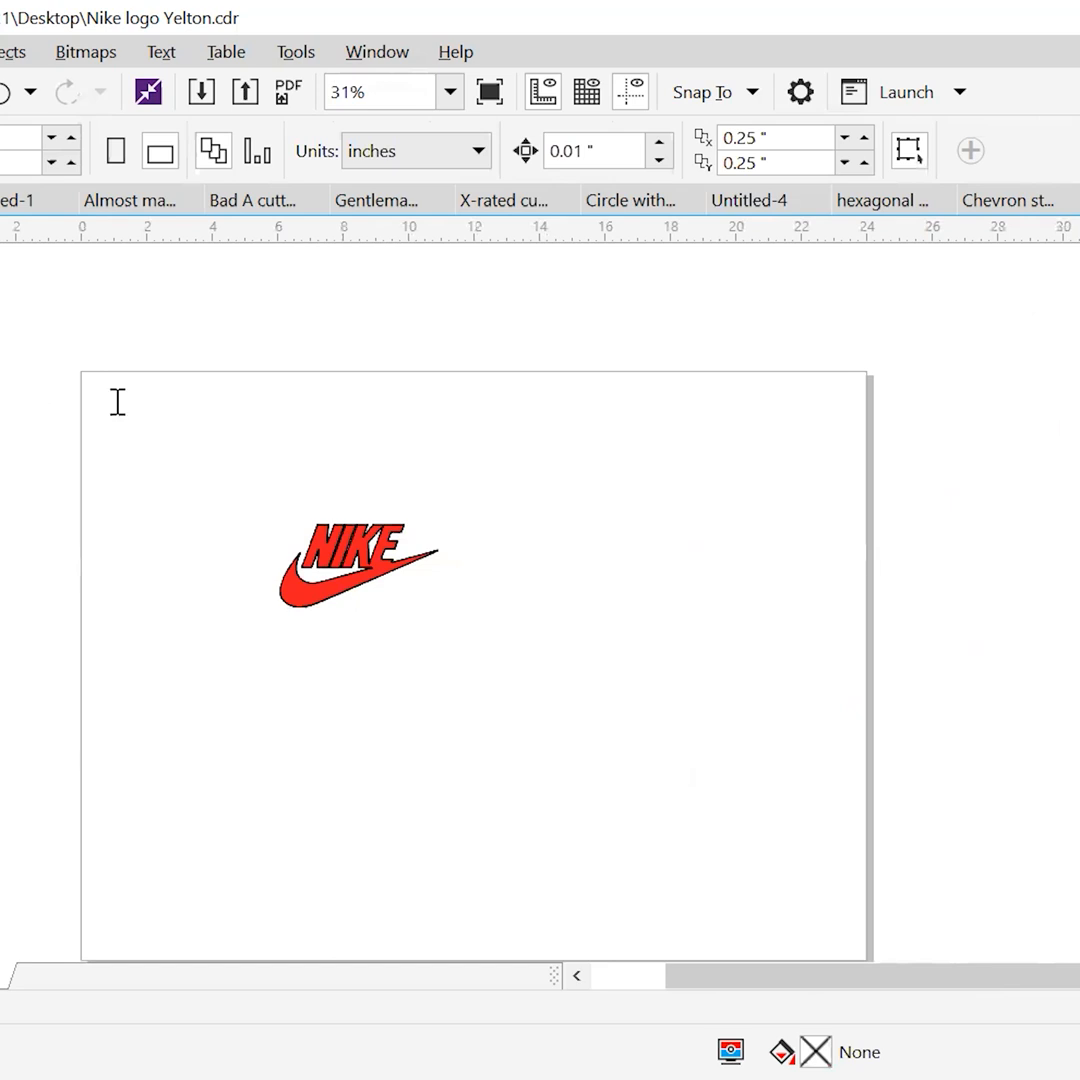
# Open the save options for a copy of the drawing as a CDR file and cancel without saving.
pyautogui.hotkey('ctrl', 'shift', 's')
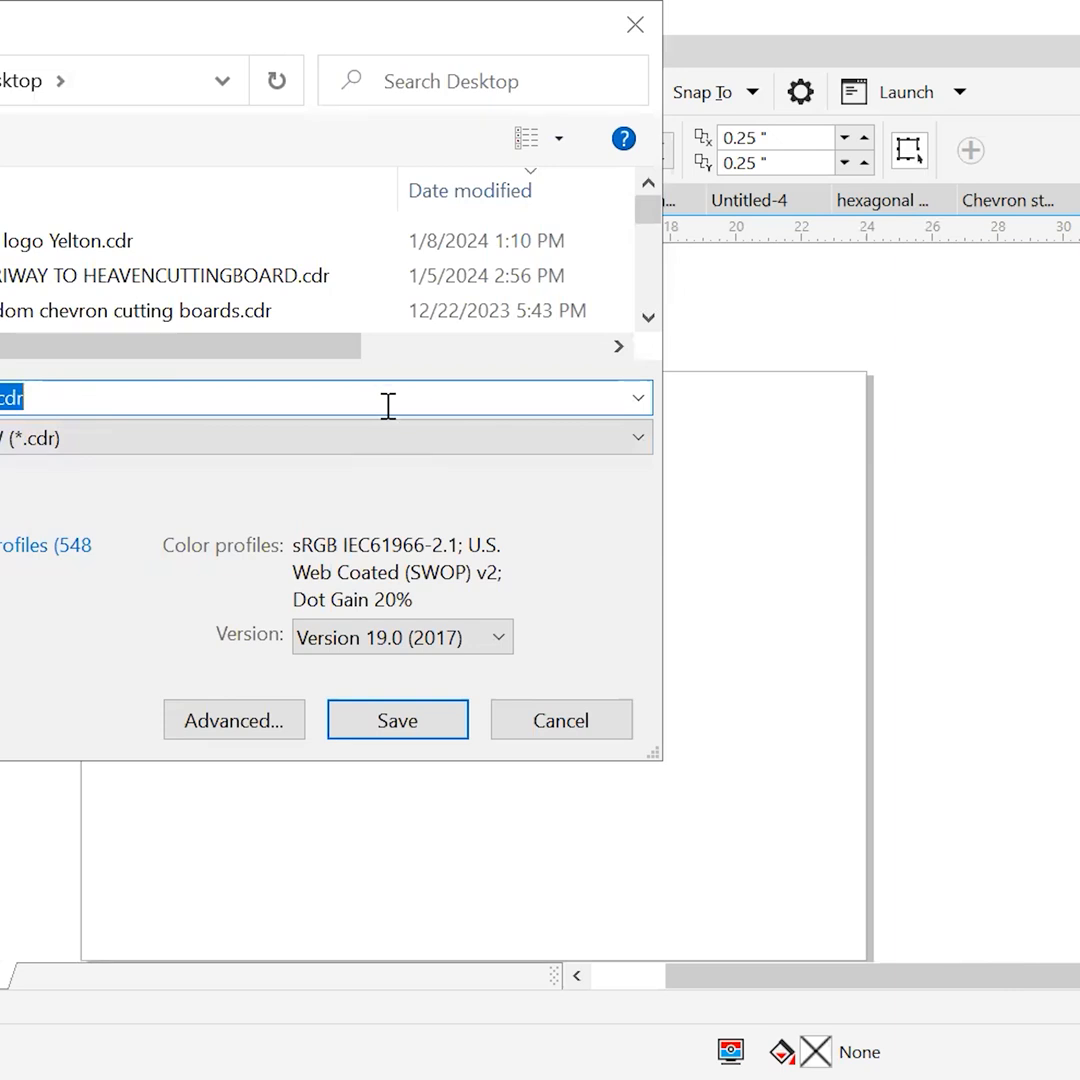
pyautogui.click(541, 725)
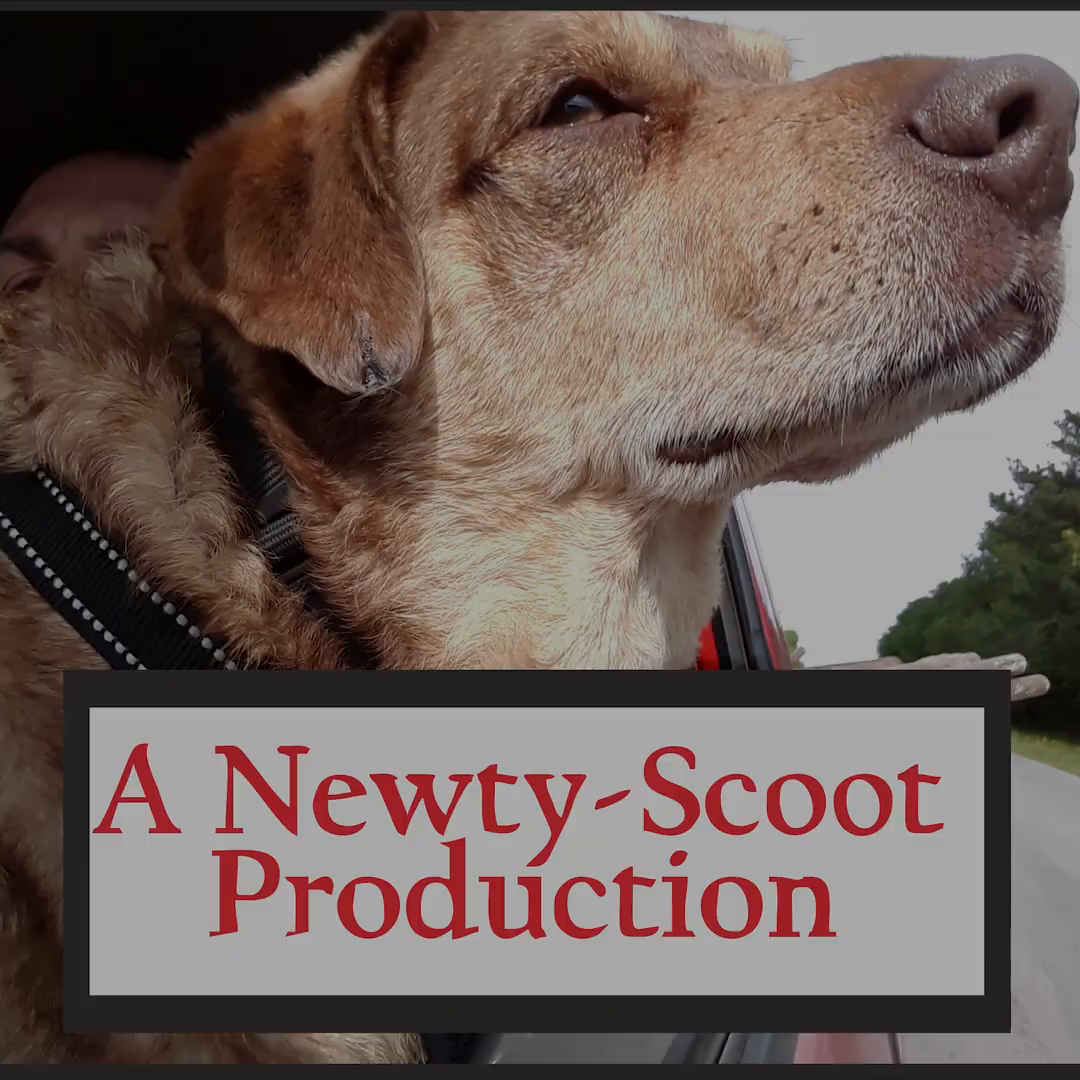